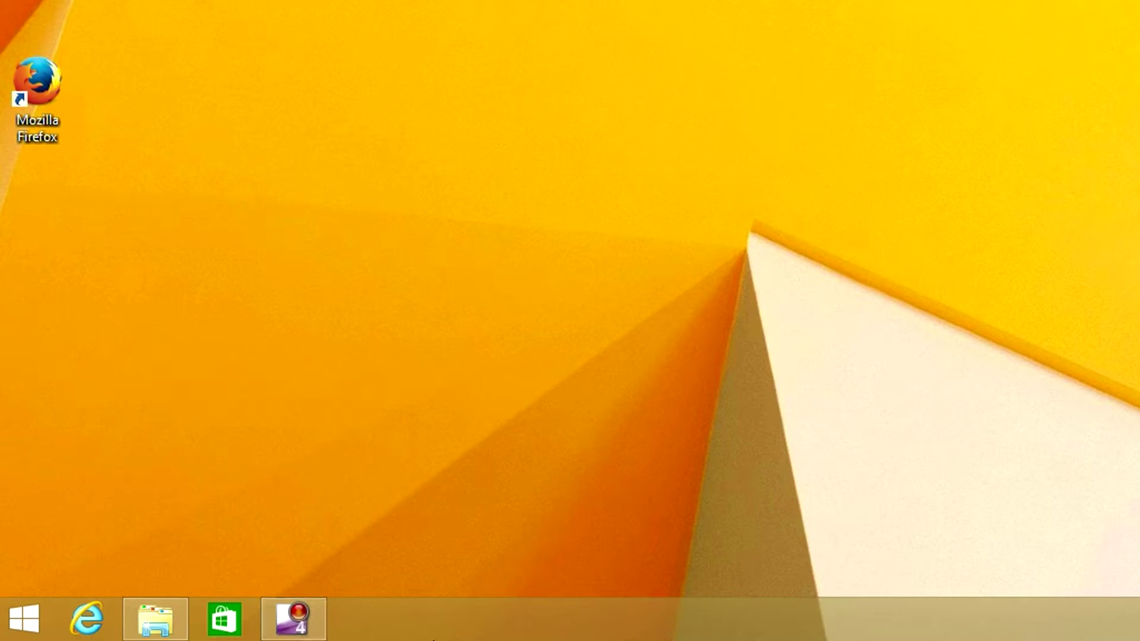
# - Browse This PC and the Files (E:) drive in File Explorer
pyautogui.click(145, 625)
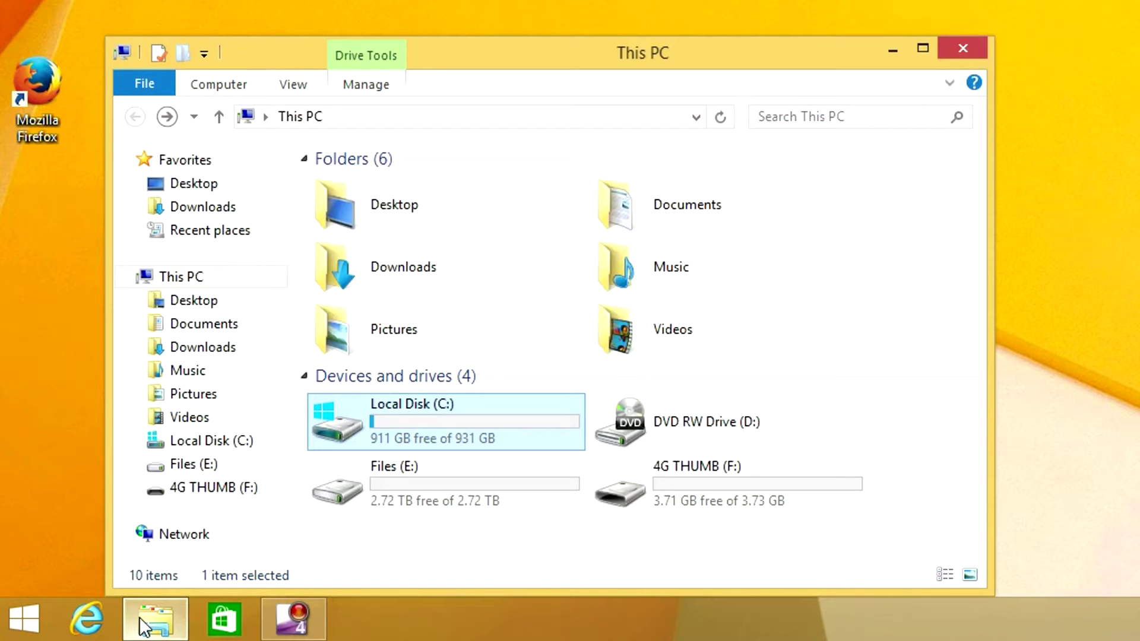
pyautogui.moveTo(460, 419)
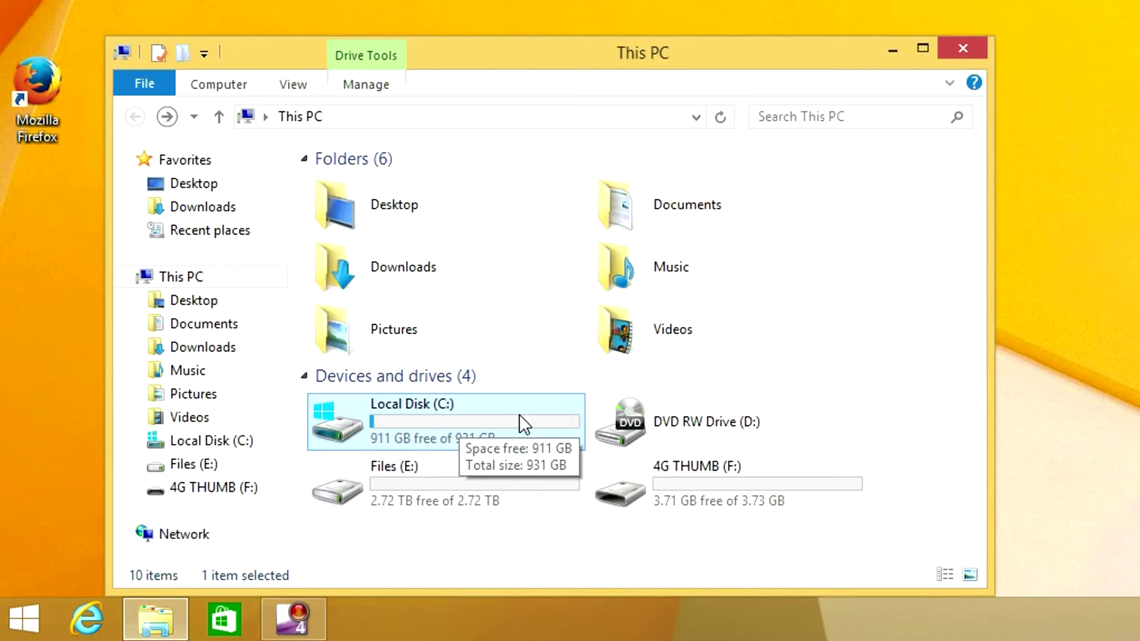
pyautogui.moveTo(523, 484)
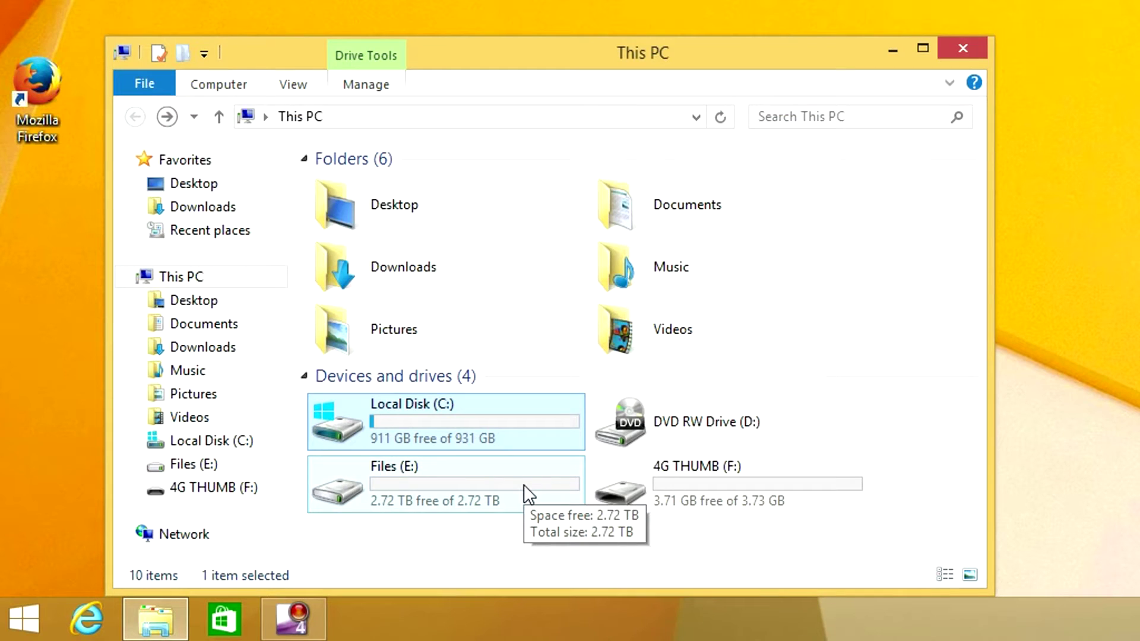
pyautogui.doubleClick(523, 485)
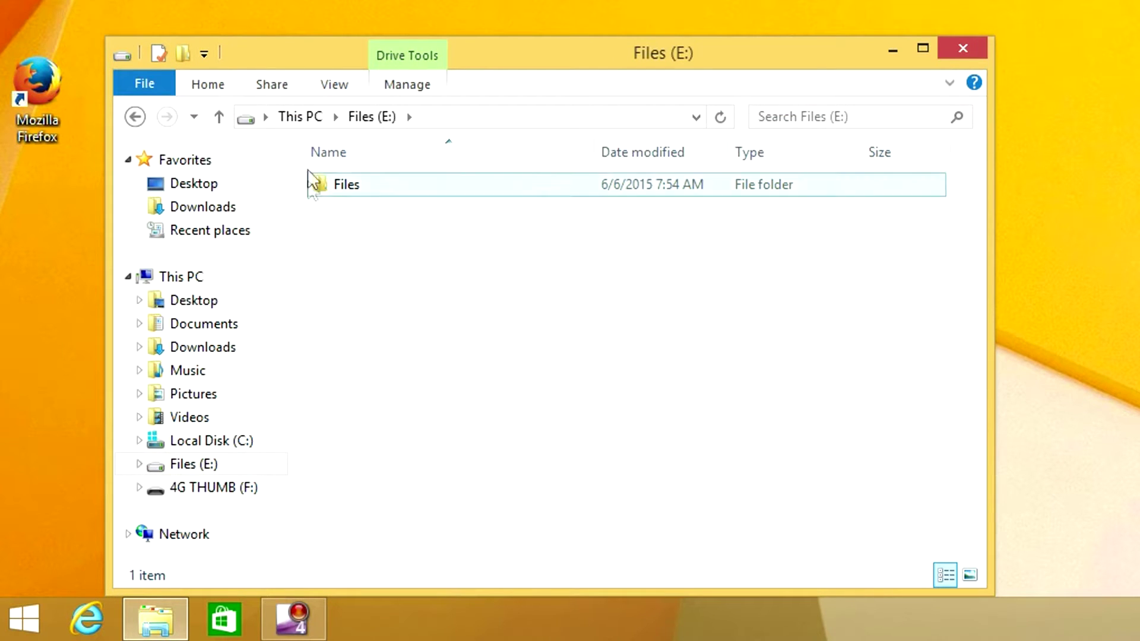
pyautogui.click(282, 119)
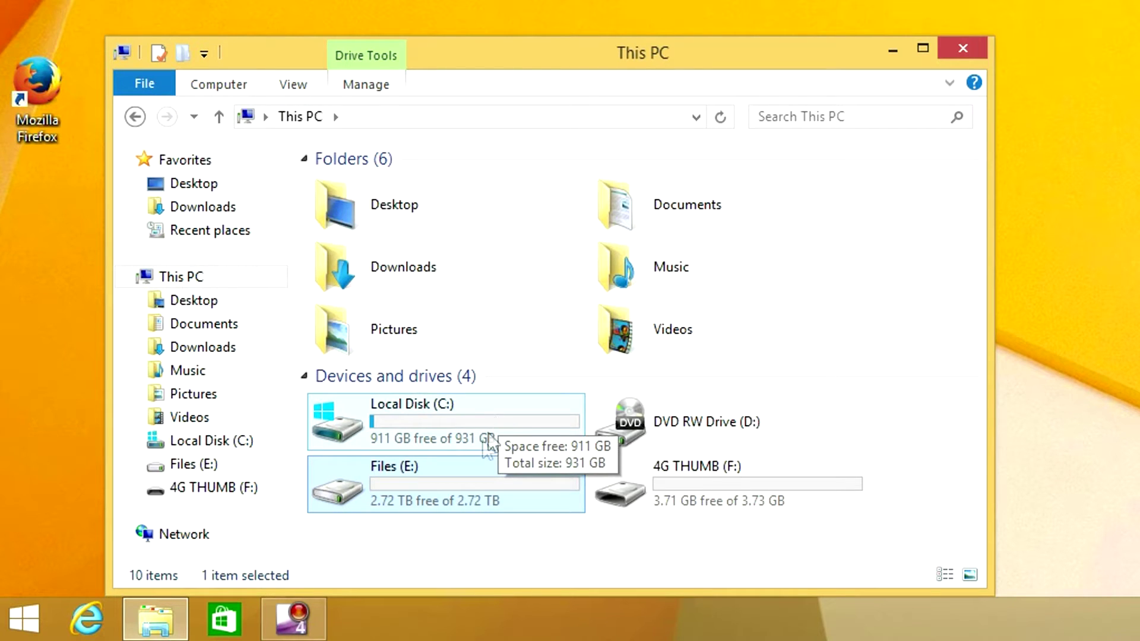
# - Launch Disk Management from the Start button's power-user menu
pyautogui.moveTo(479, 482)
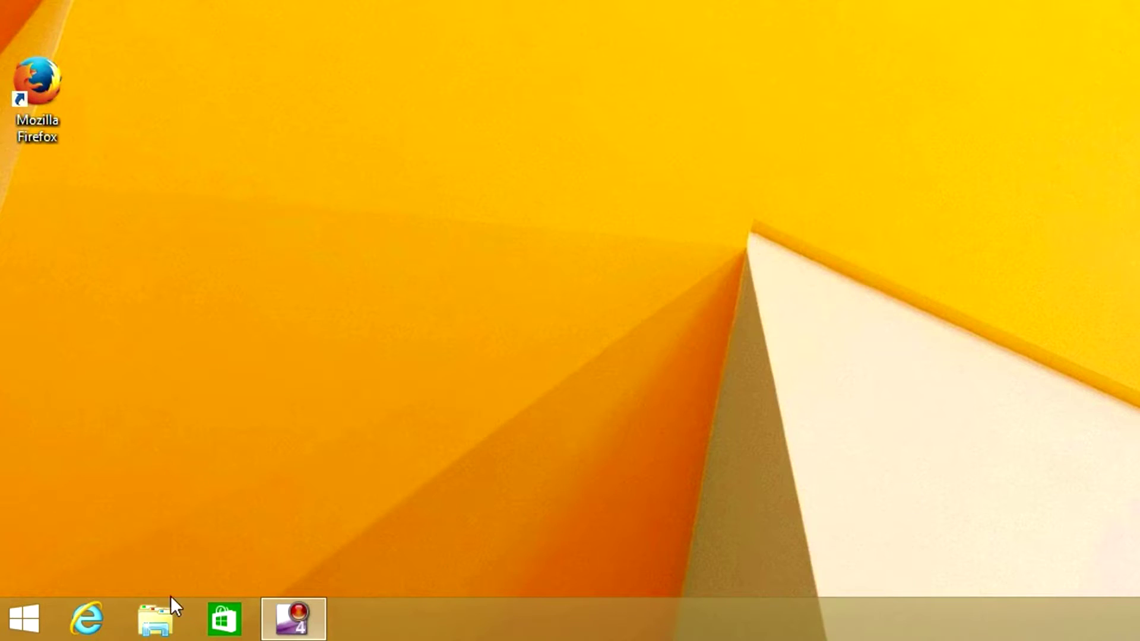
pyautogui.rightClick(22, 612)
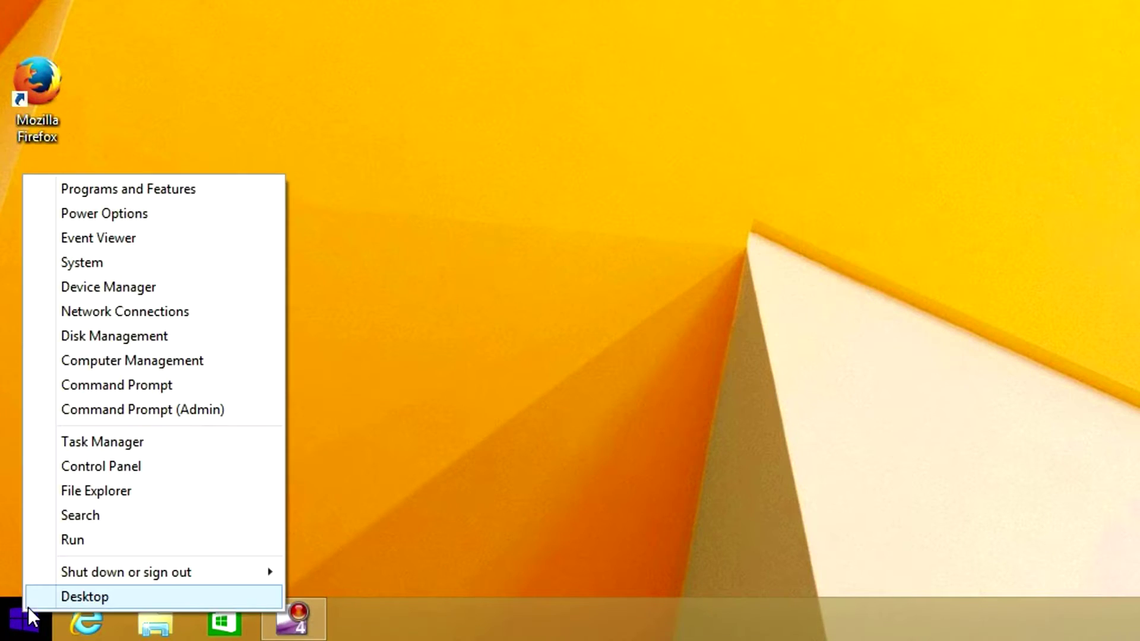
pyautogui.click(104, 336)
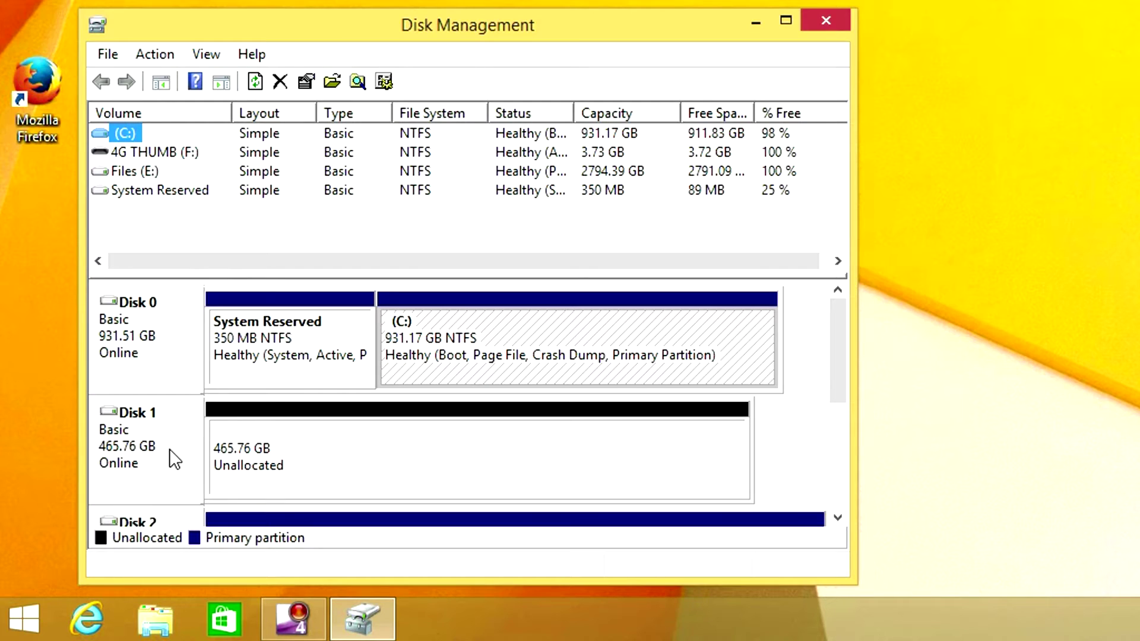
pyautogui.press('super+e')
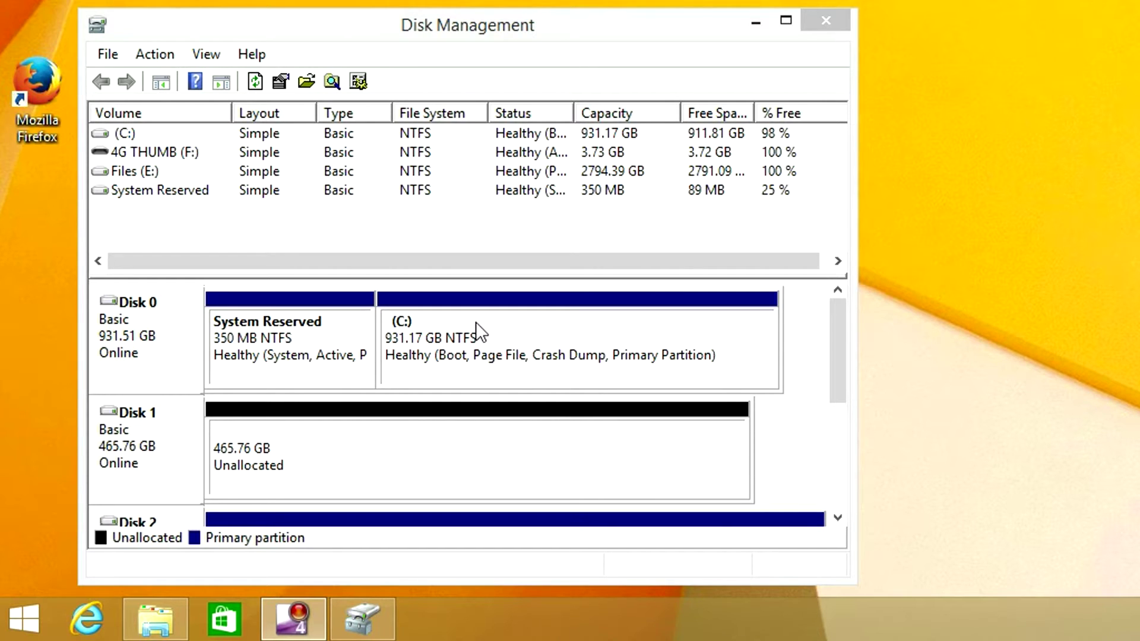
# - Choose Shrink Volume for the (C:) partition on Disk 0
pyautogui.rightClick(493, 330)
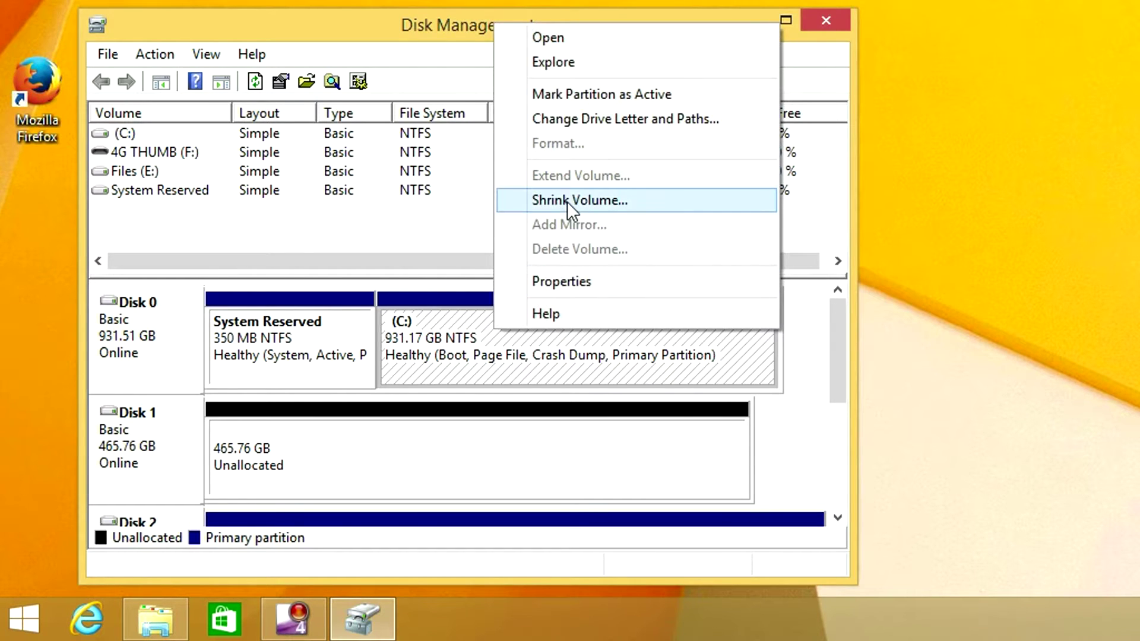
pyautogui.click(567, 202)
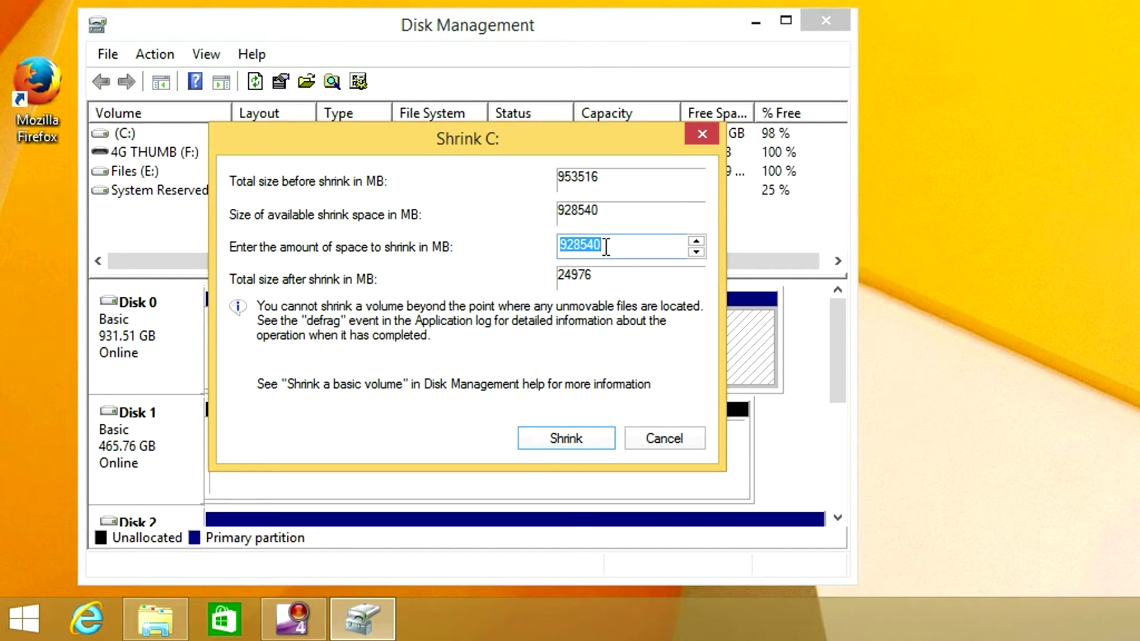
# - Shrink C: by 800000 MB to 149.92 GB, leaving 781.25 GB unallocated, then return to This PC
pyautogui.write('800000')
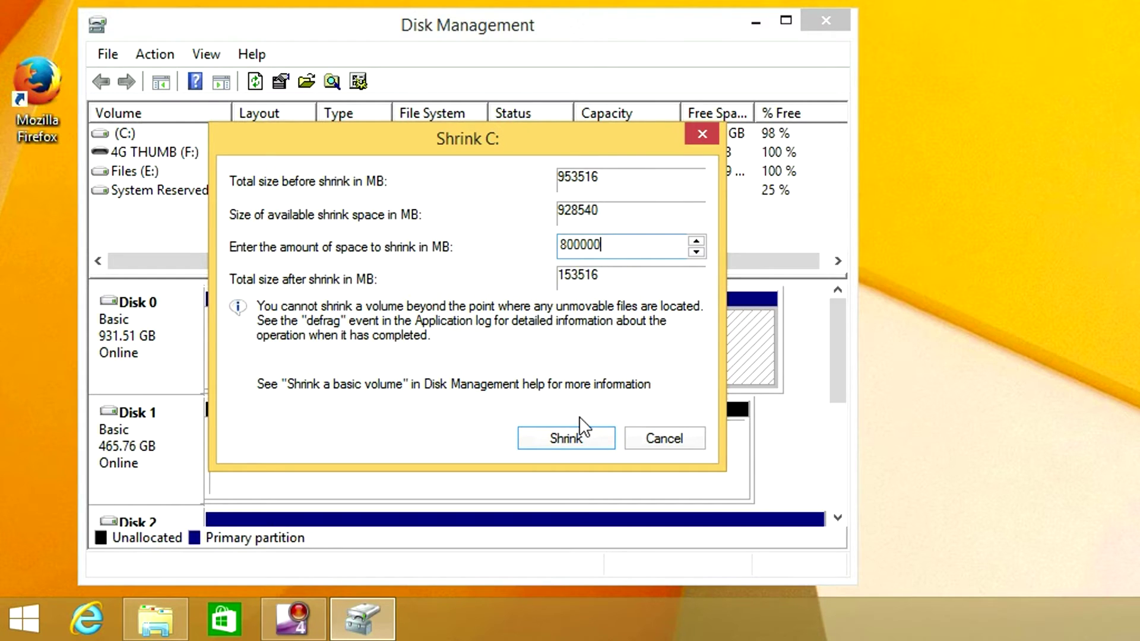
pyautogui.click(572, 436)
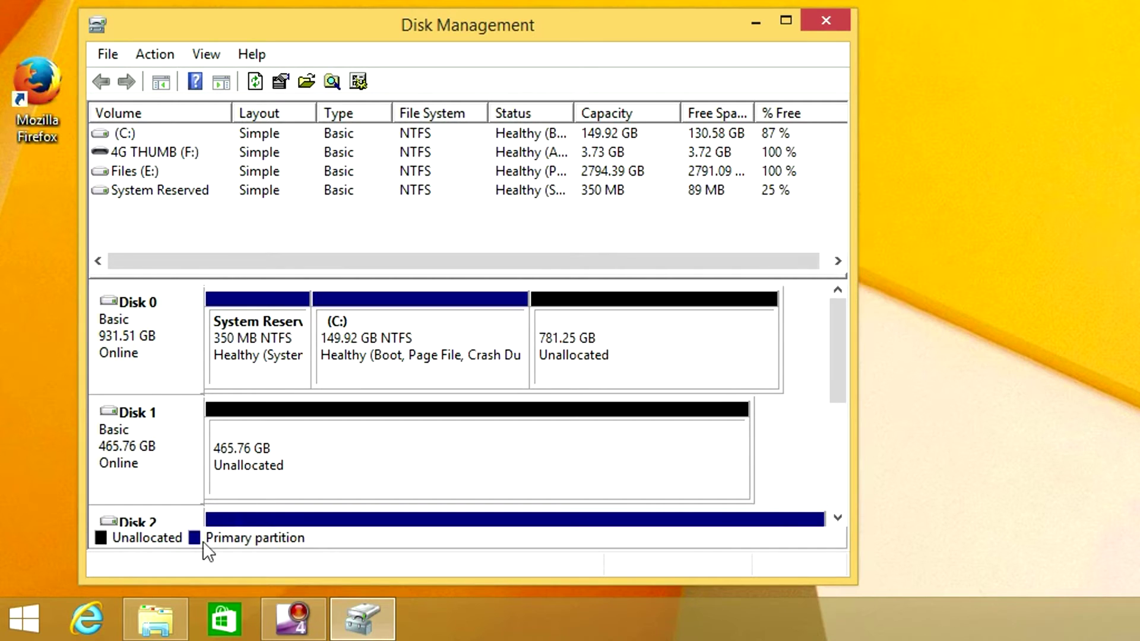
pyautogui.click(159, 616)
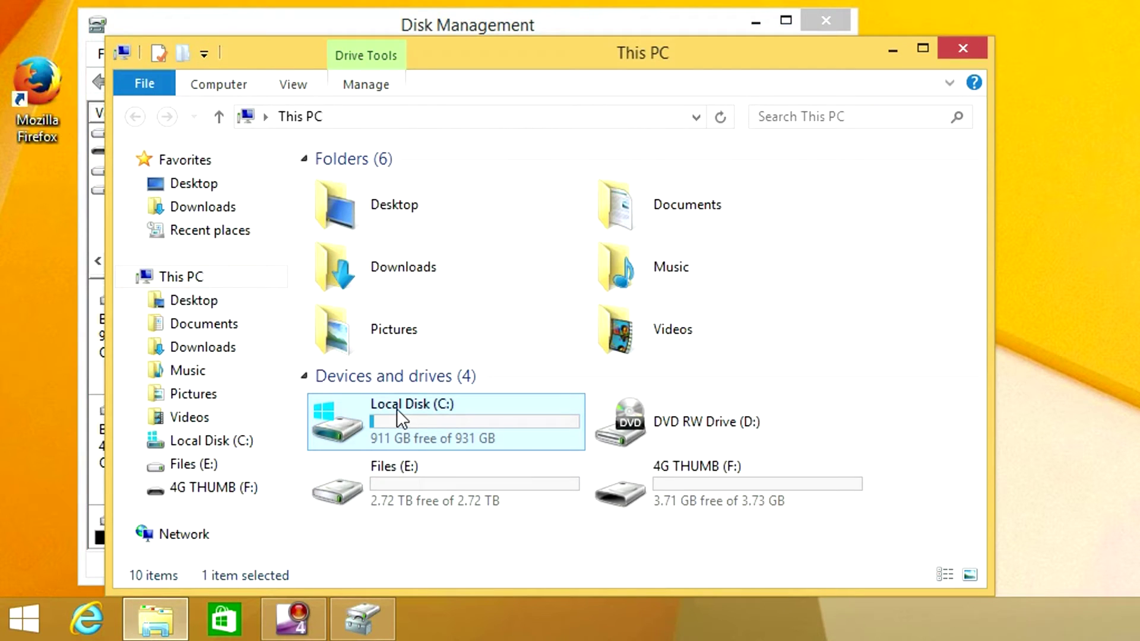
# - Run Optimize on Local Disk (C:) from its Properties Tools tab, then close both windows
pyautogui.rightClick(396, 408)
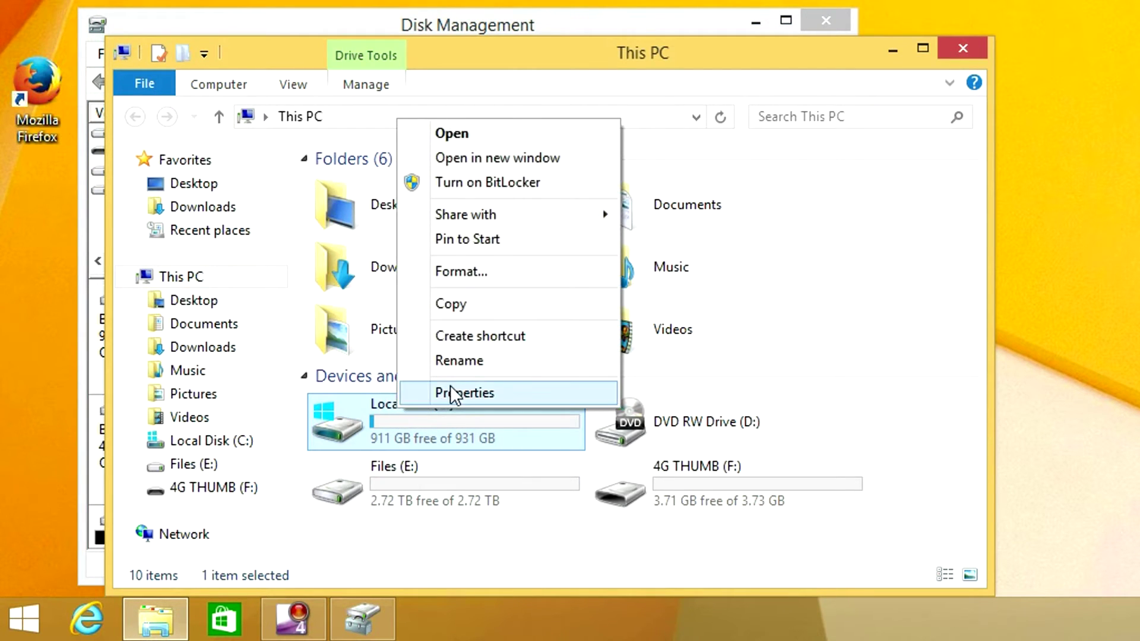
pyautogui.click(451, 389)
pyautogui.click(490, 102)
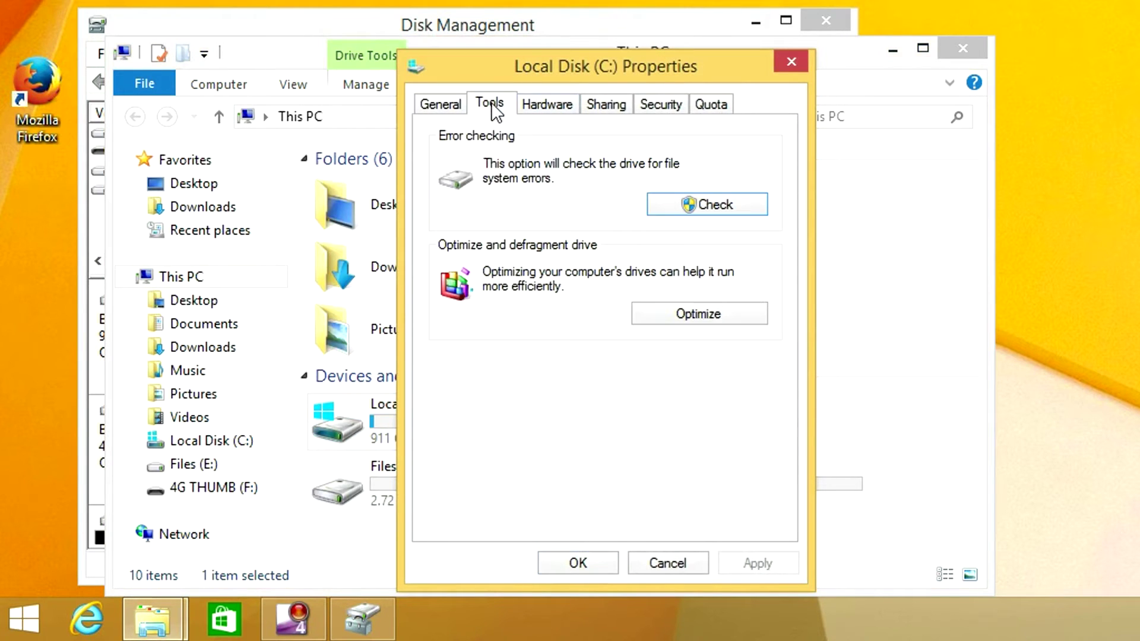
pyautogui.click(670, 317)
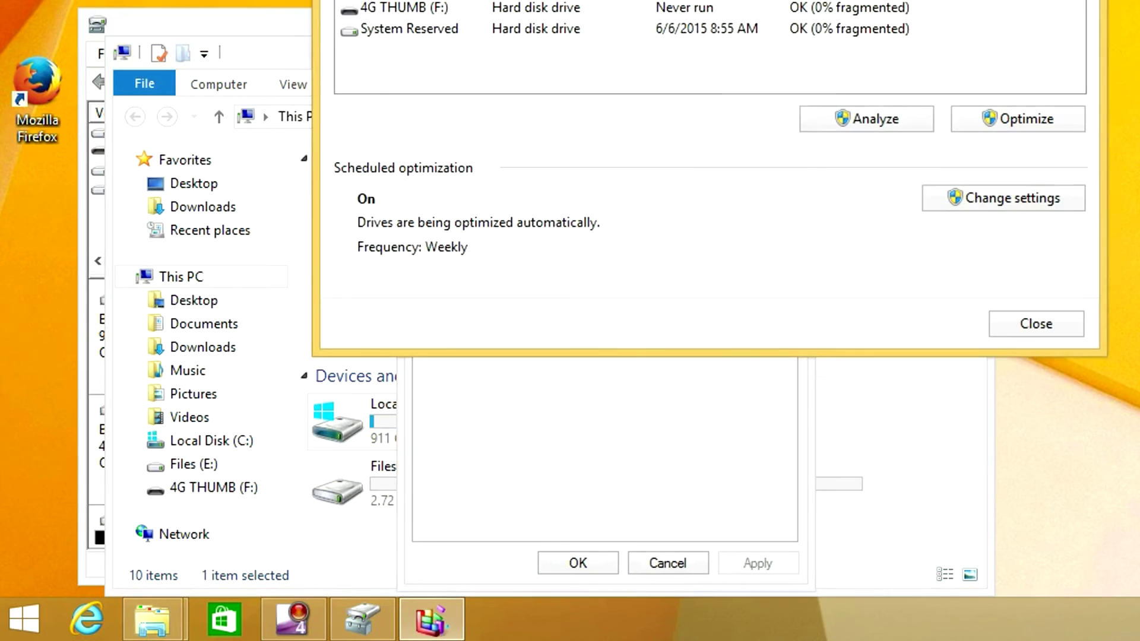
pyautogui.moveTo(473, 6); pyautogui.dragTo(436, 17)
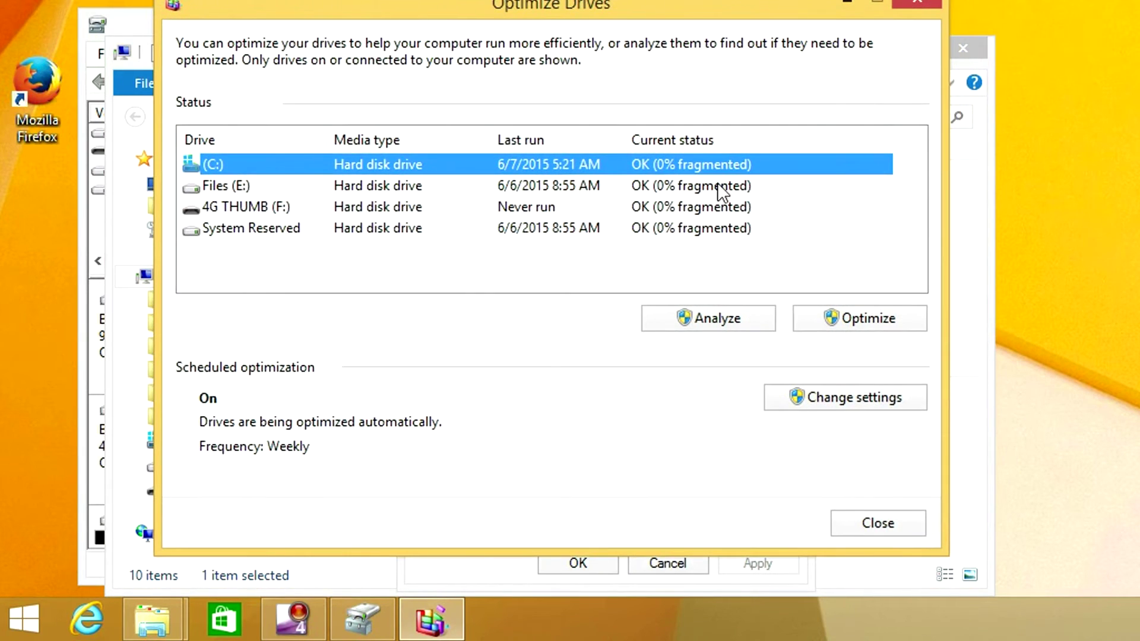
pyautogui.click(851, 323)
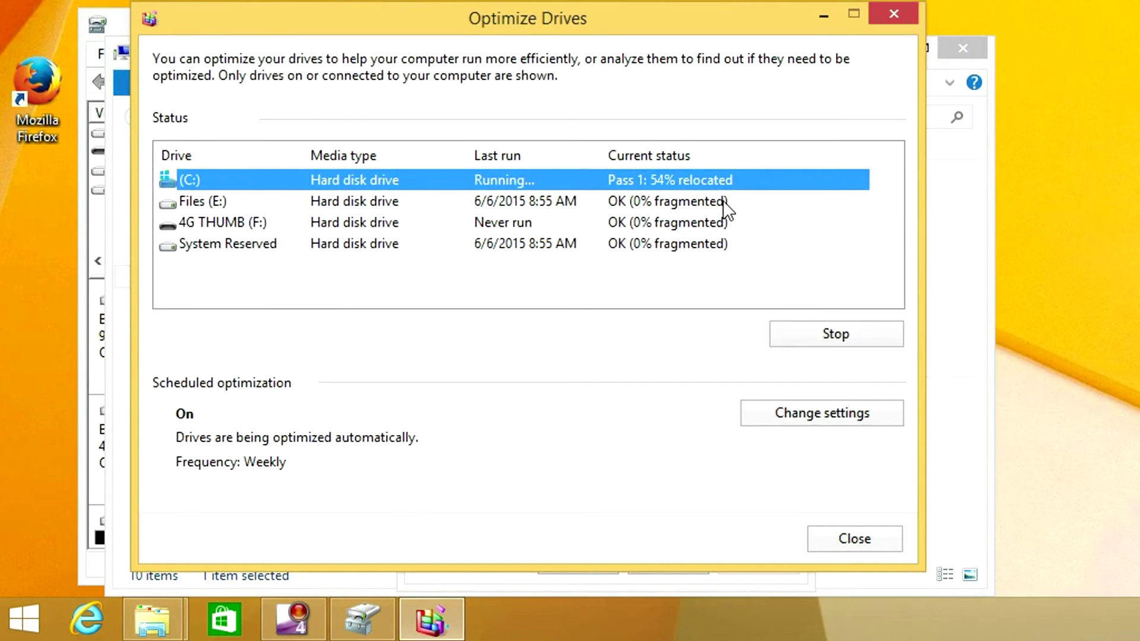
pyautogui.click(875, 534)
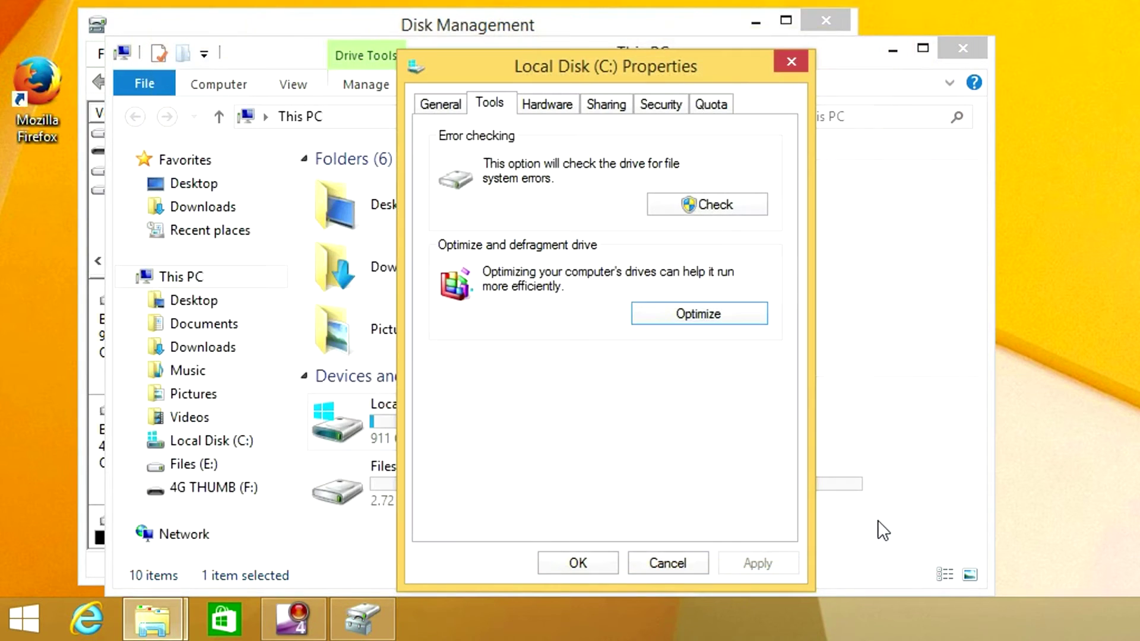
pyautogui.click(668, 561)
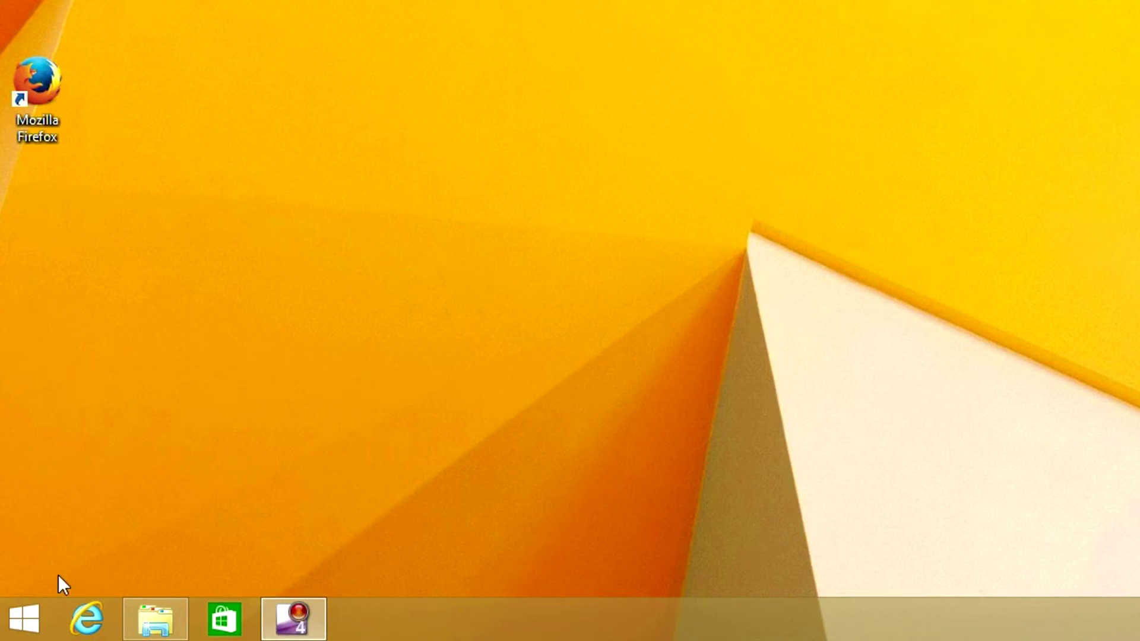
# - Open Control Panel from the Start button's power-user menu
pyautogui.rightClick(32, 626)
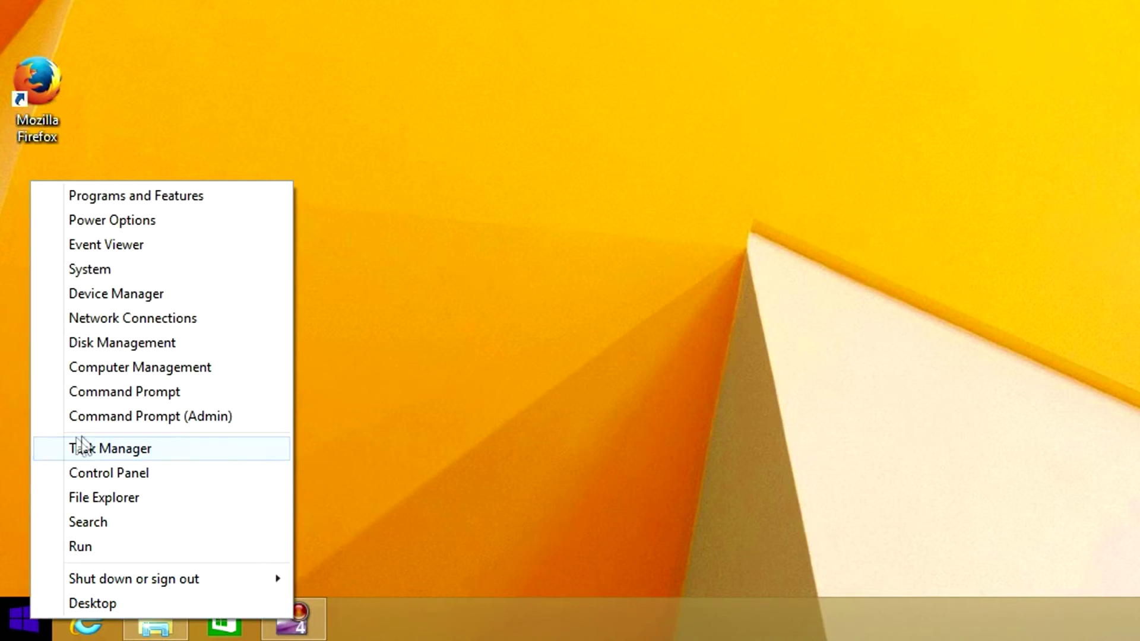
pyautogui.click(103, 474)
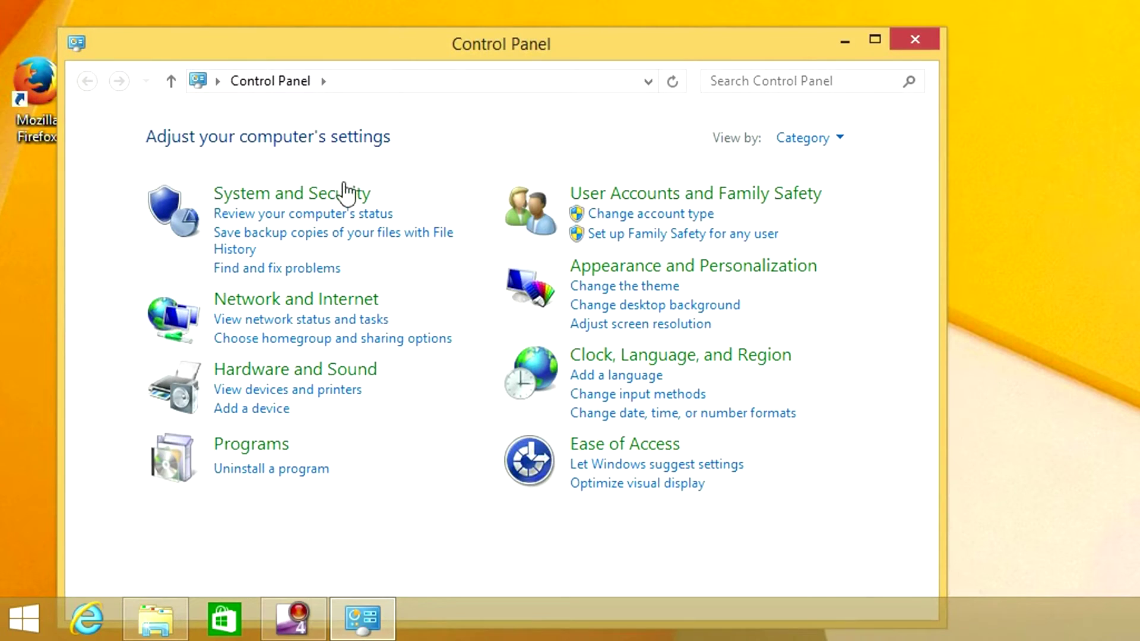
# - Go to System and Security > File History, which shows backups to 4G THUMB (F:)
pyautogui.click(344, 194)
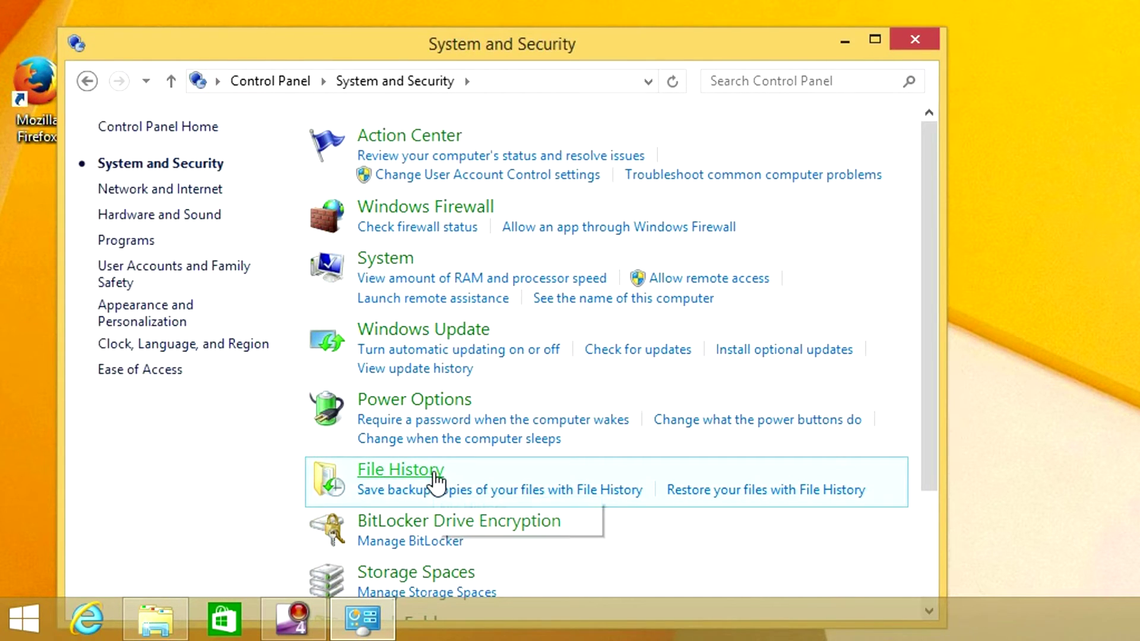
pyautogui.click(457, 473)
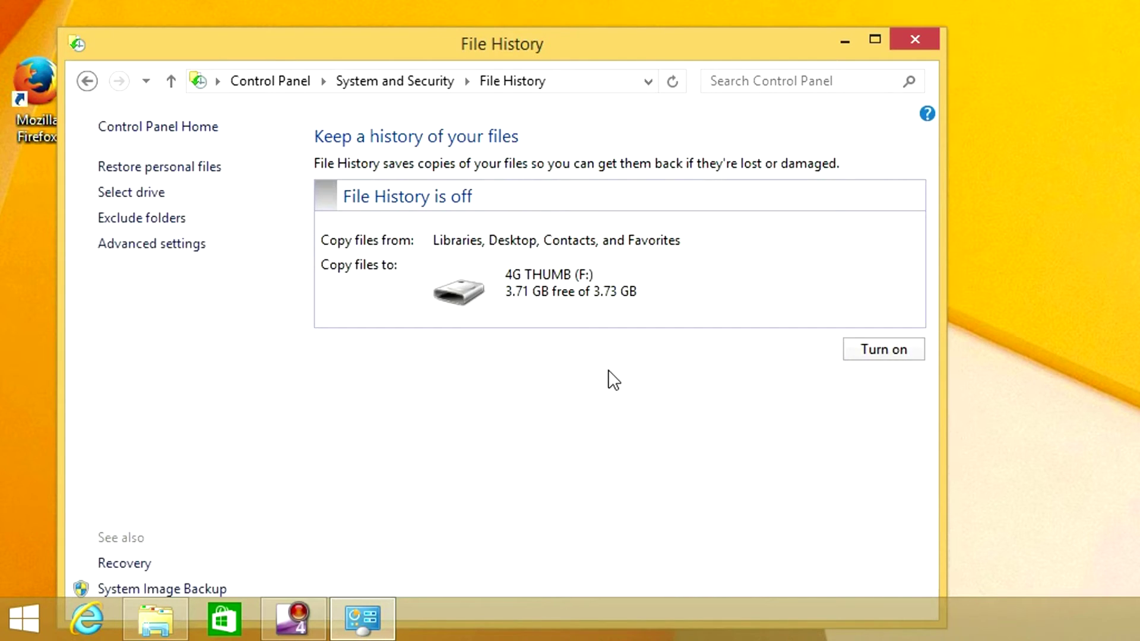
pyautogui.moveTo(576, 45); pyautogui.dragTo(580, 25)
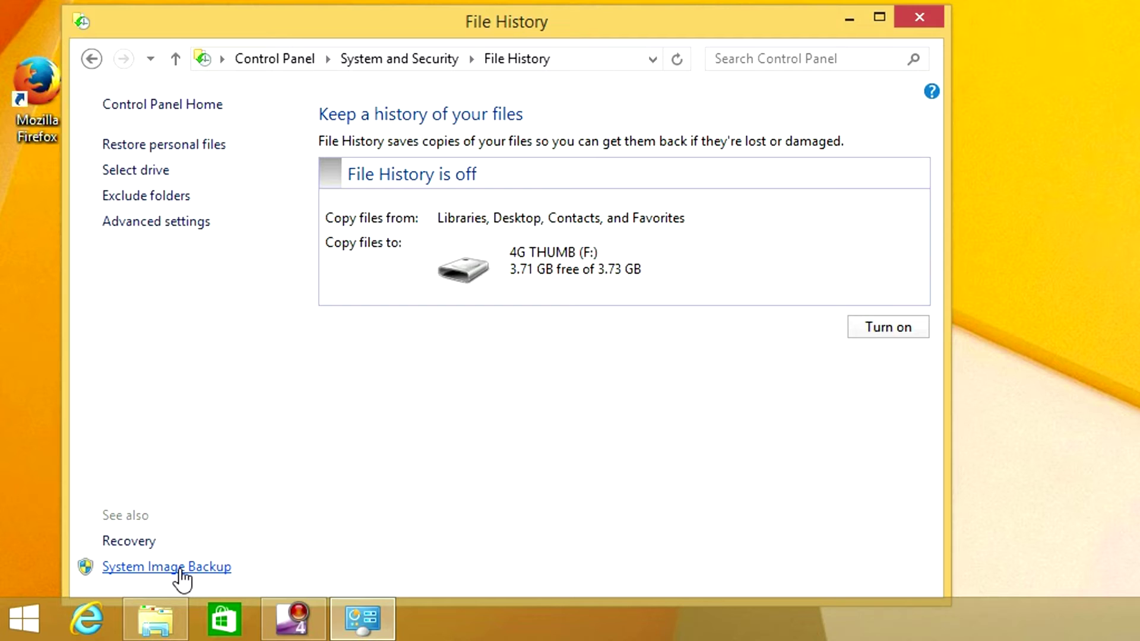
# - Start System Image Backup, keep Files (E:) in the drive list, then pick On a network location
pyautogui.click(181, 570)
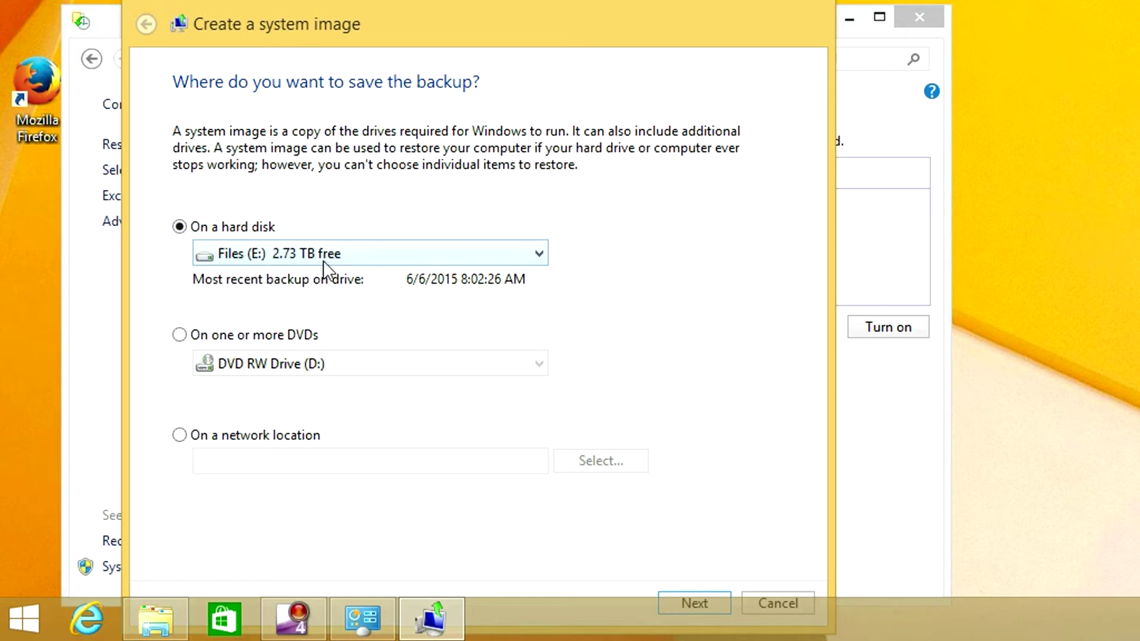
pyautogui.click(537, 253)
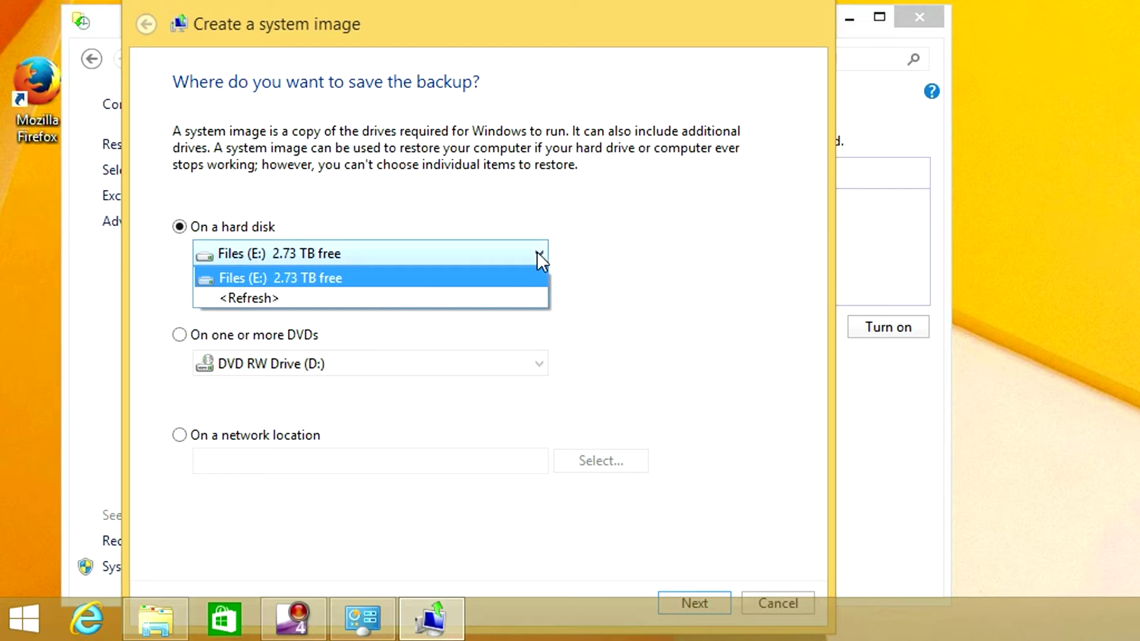
pyautogui.click(538, 252)
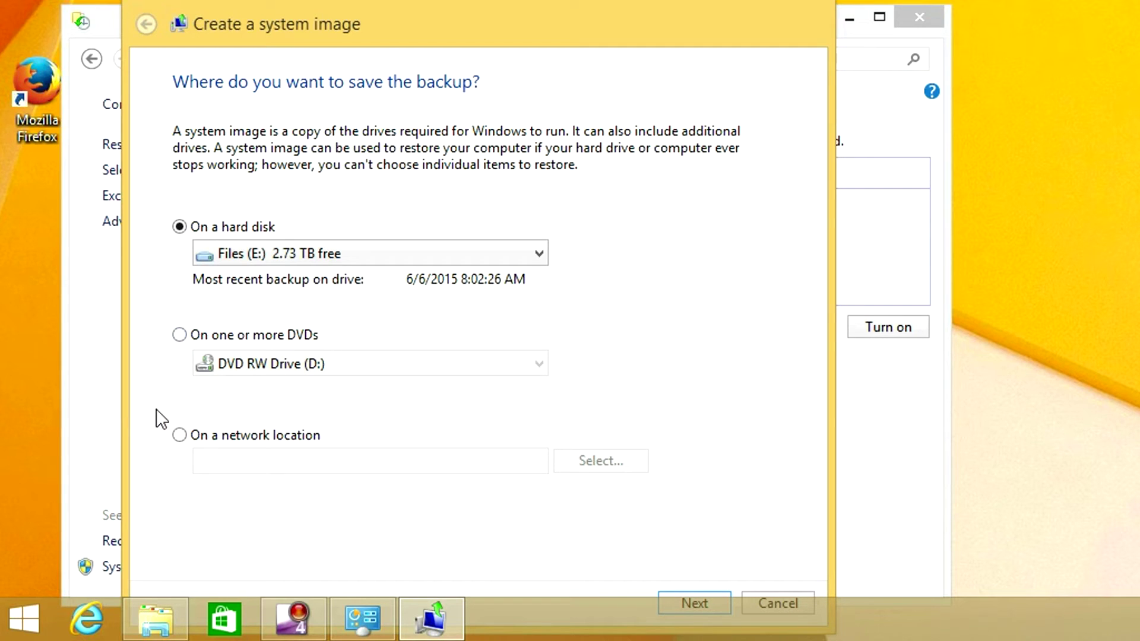
pyautogui.click(180, 436)
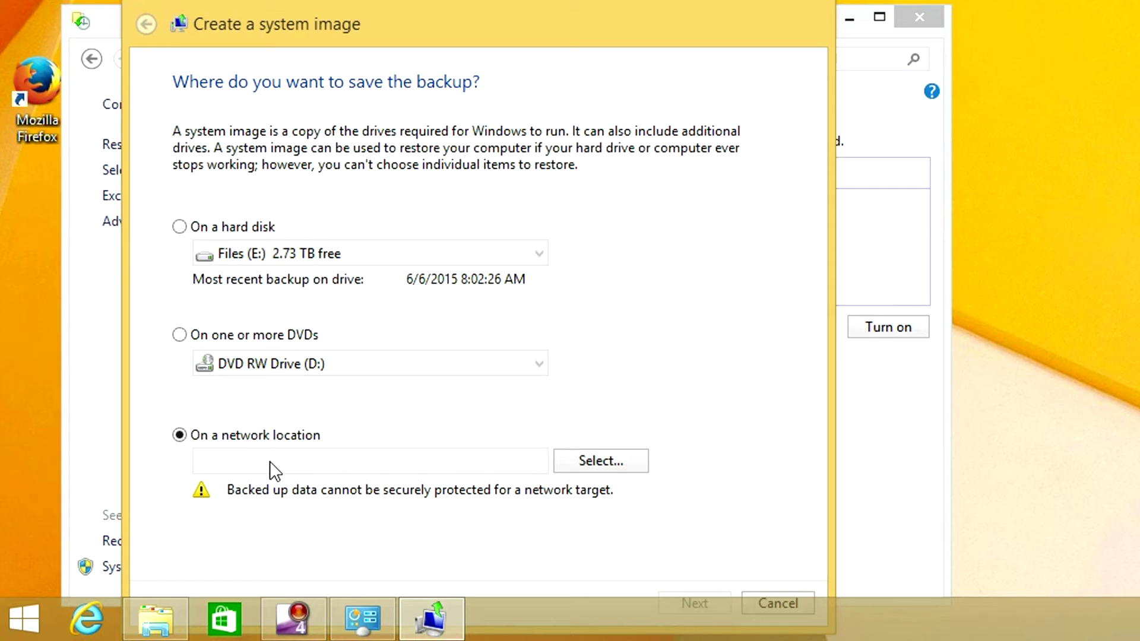
# - Cancel the network location dialog, choose On a hard disk with Files (E:), and go to confirmation
pyautogui.click(600, 461)
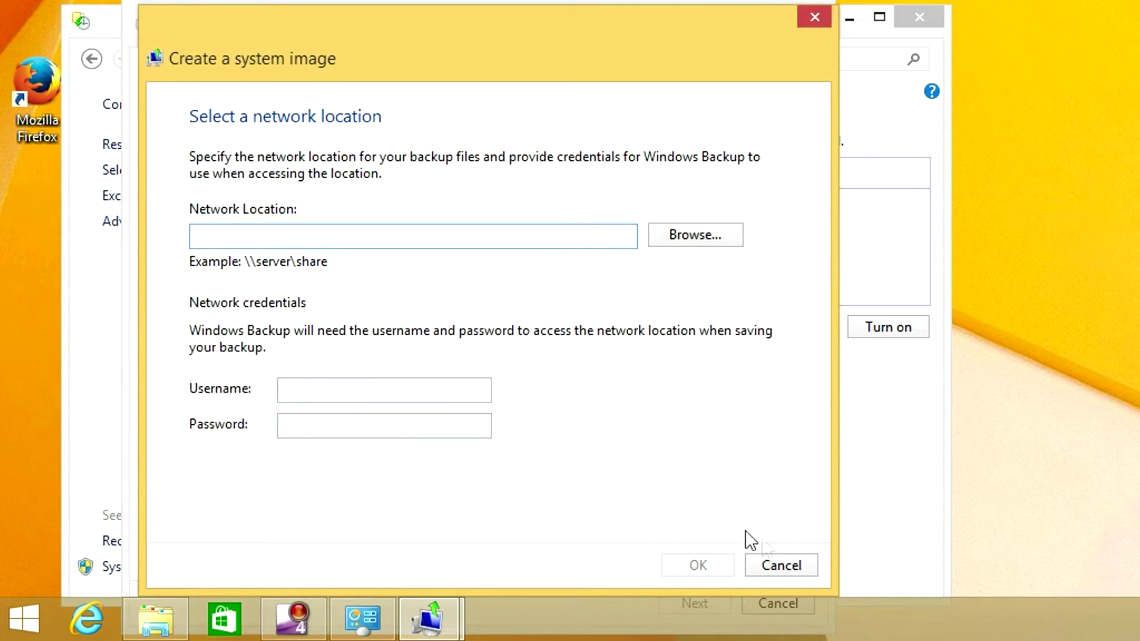
pyautogui.click(804, 562)
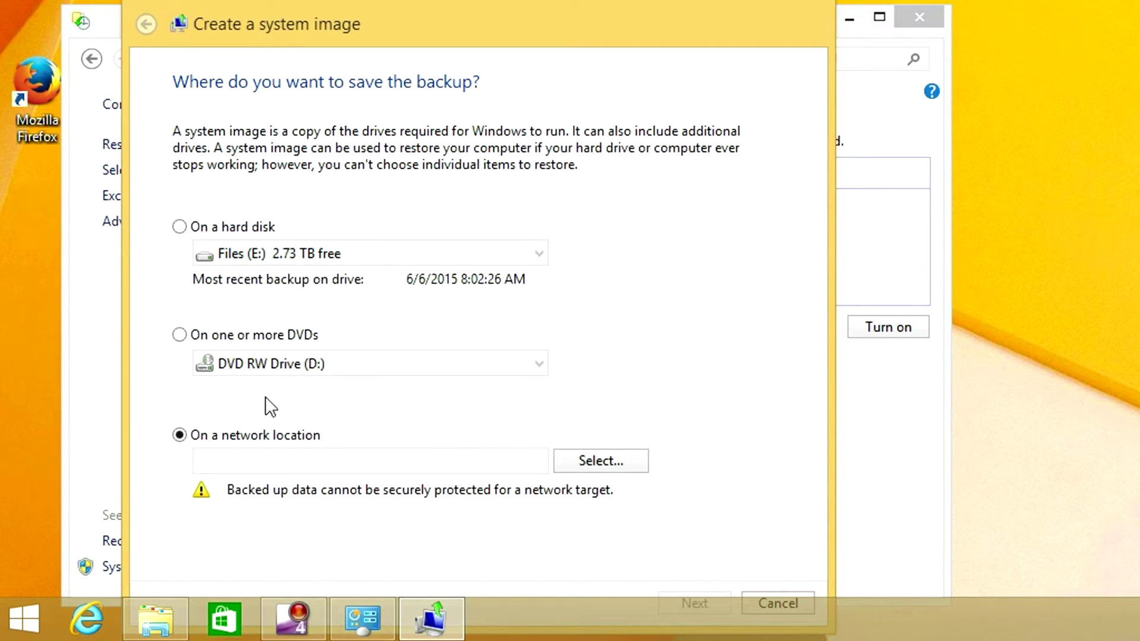
pyautogui.click(180, 227)
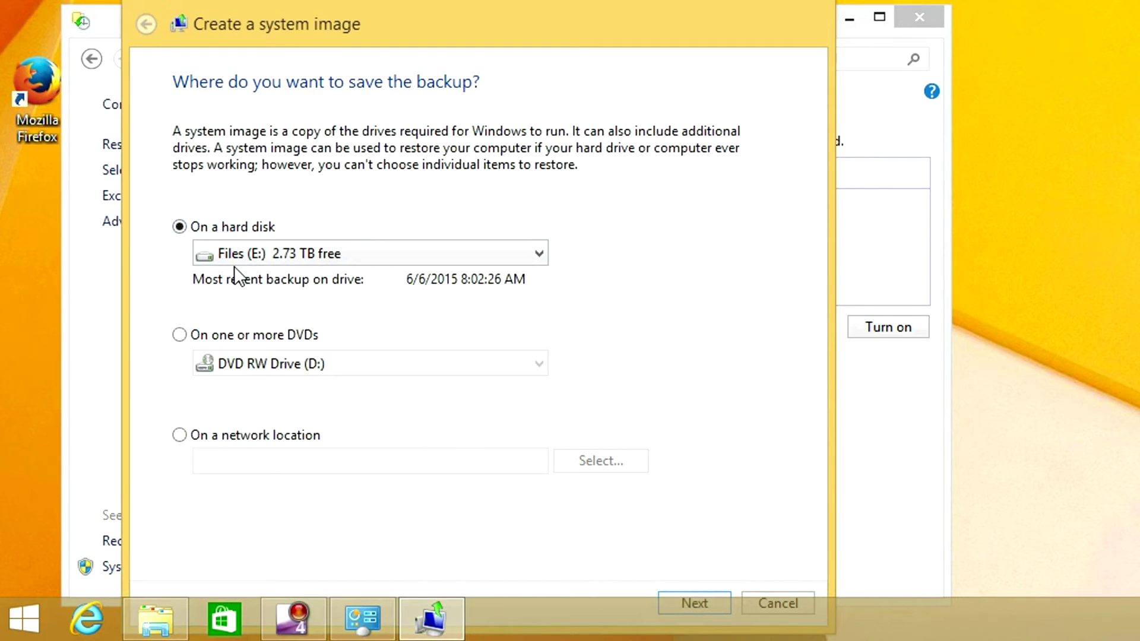
pyautogui.click(705, 596)
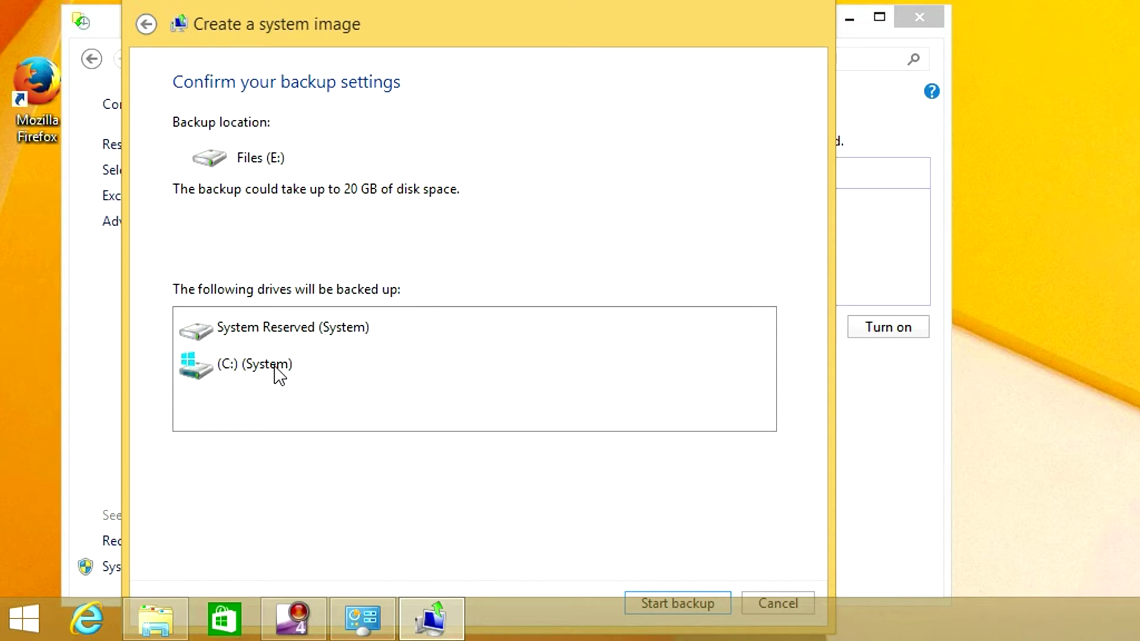
# - Back up System Reserved and C: to Files (E:), close the wizard, and open This PC
pyautogui.click(658, 600)
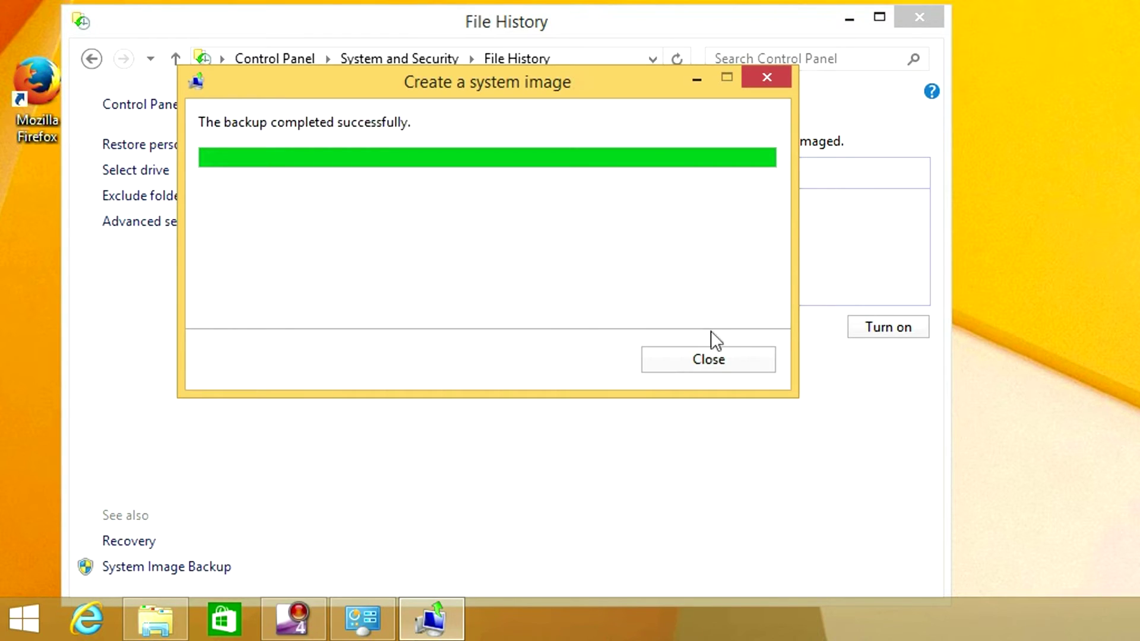
pyautogui.click(707, 363)
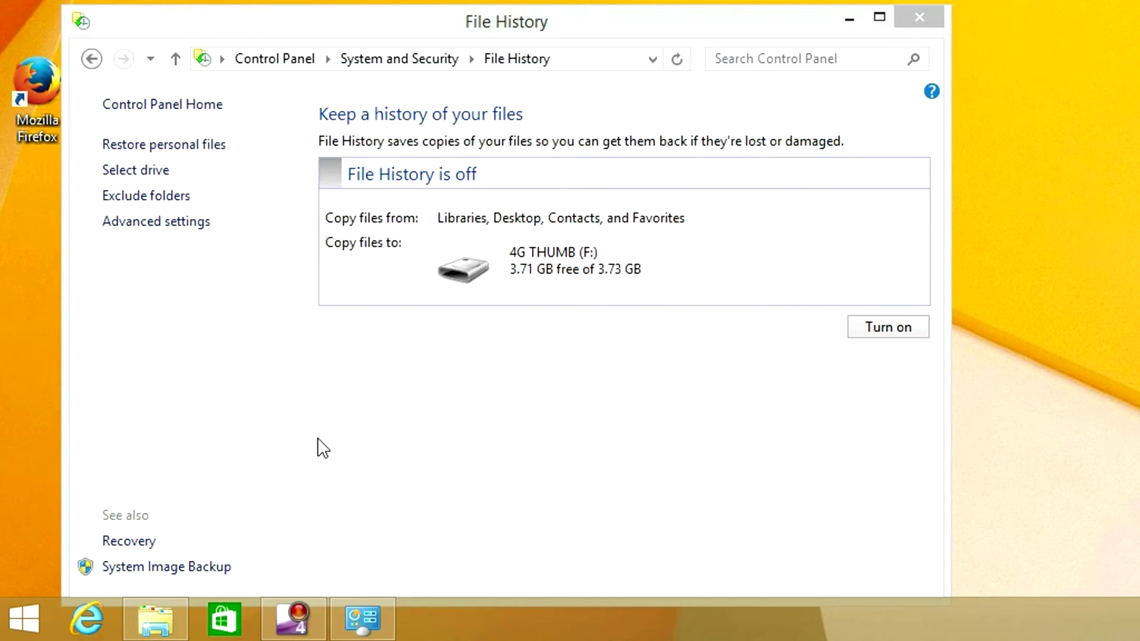
pyautogui.click(156, 618)
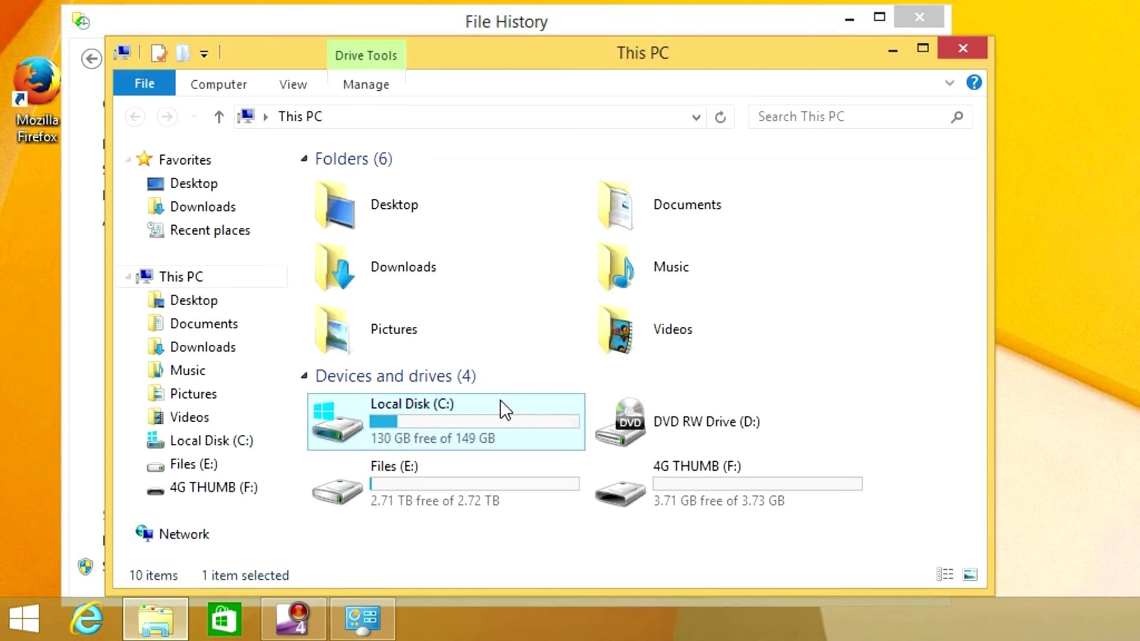
pyautogui.doubleClick(440, 489)
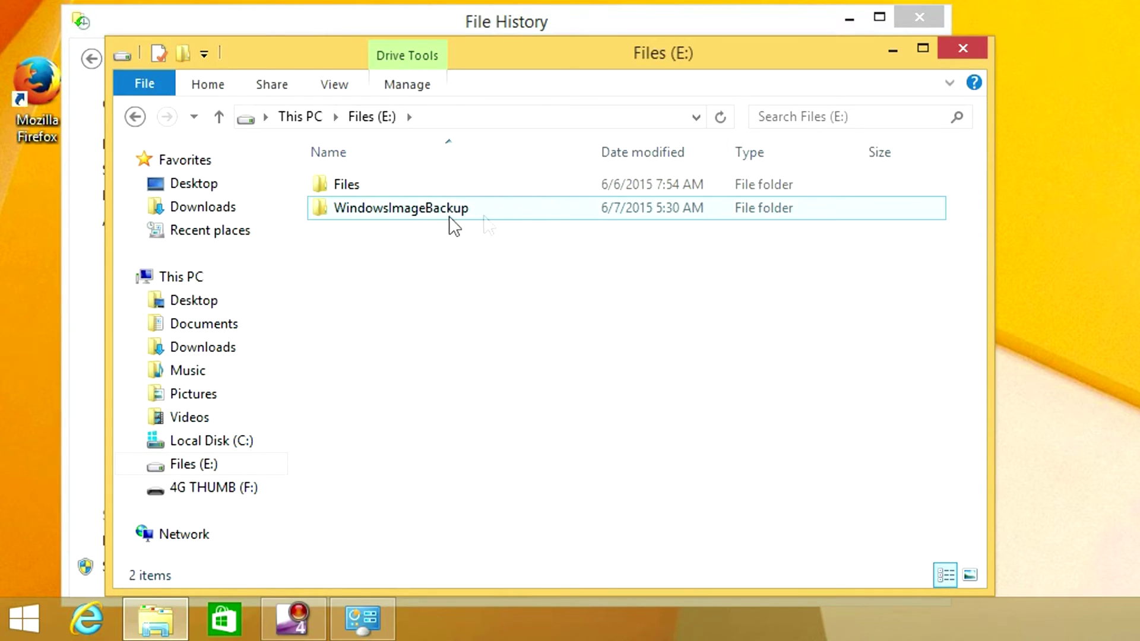
pyautogui.click(409, 217)
pyautogui.doubleClick(409, 213)
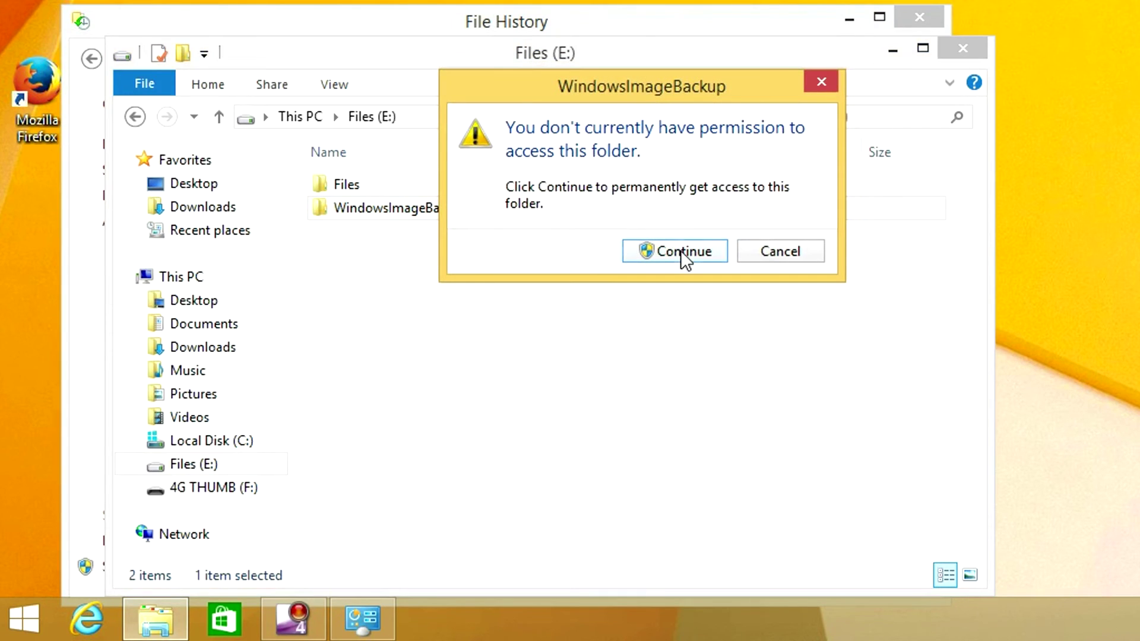
pyautogui.click(680, 250)
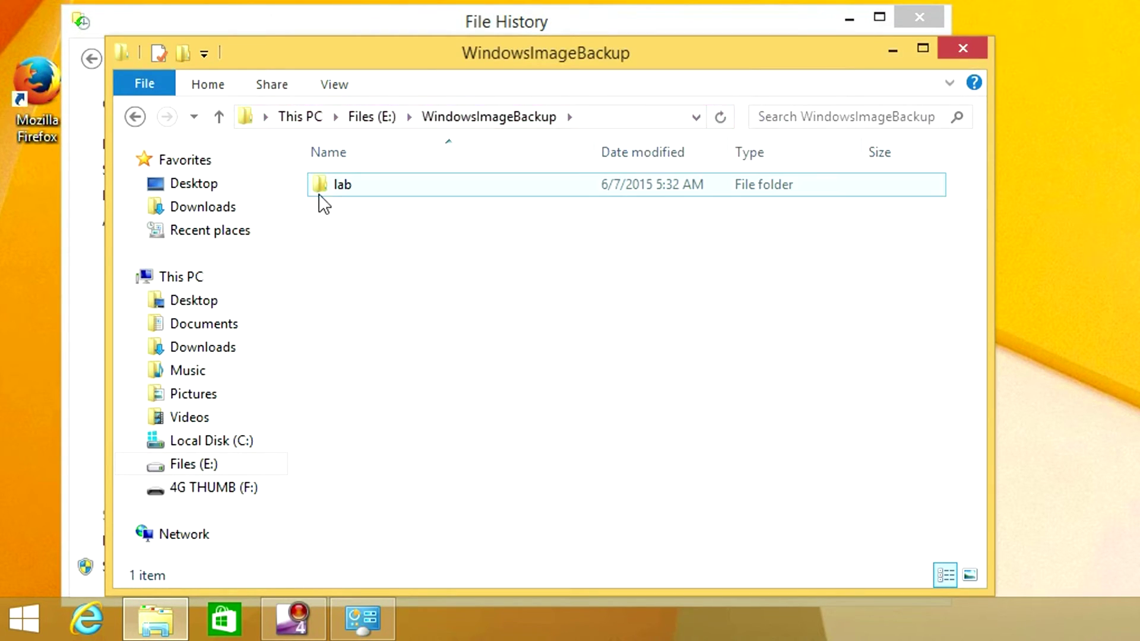
pyautogui.doubleClick(349, 190)
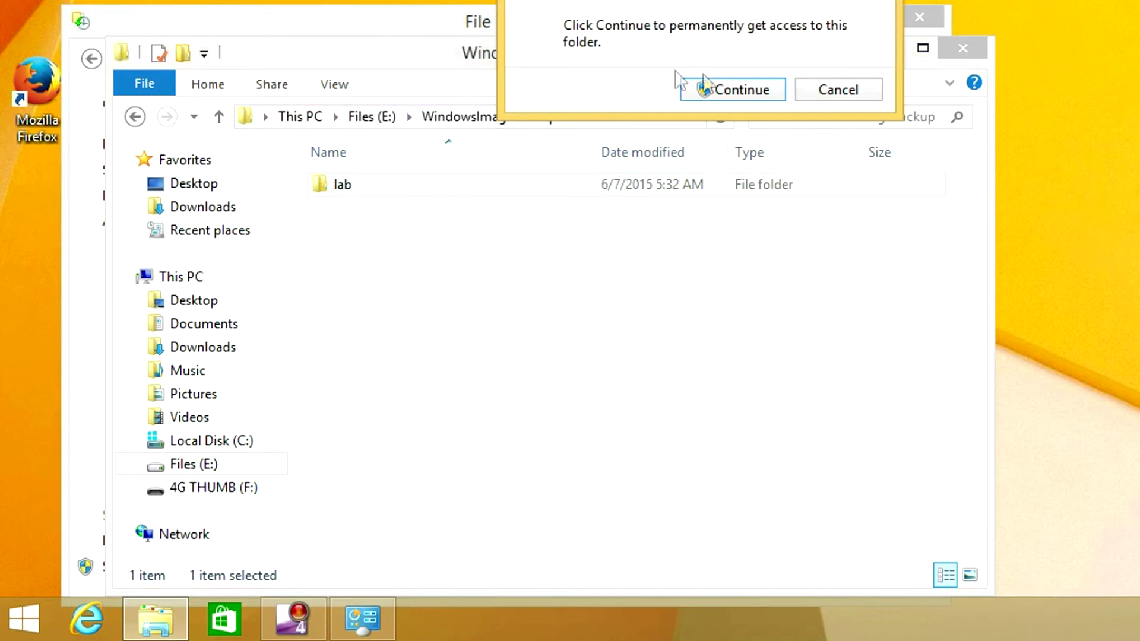
pyautogui.click(716, 98)
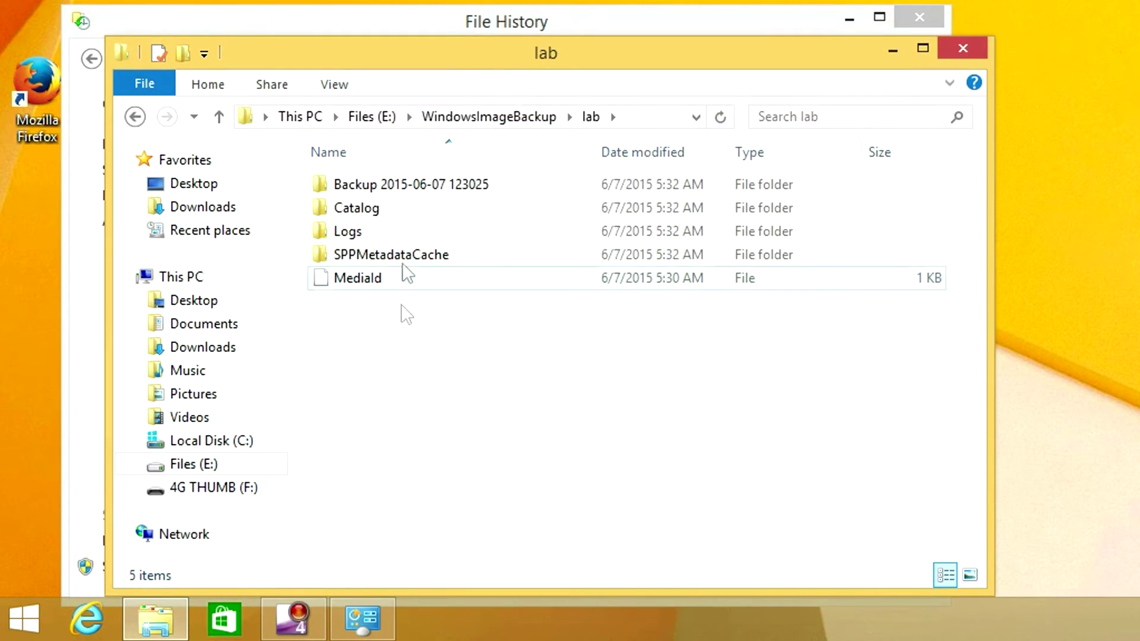
pyautogui.doubleClick(397, 189)
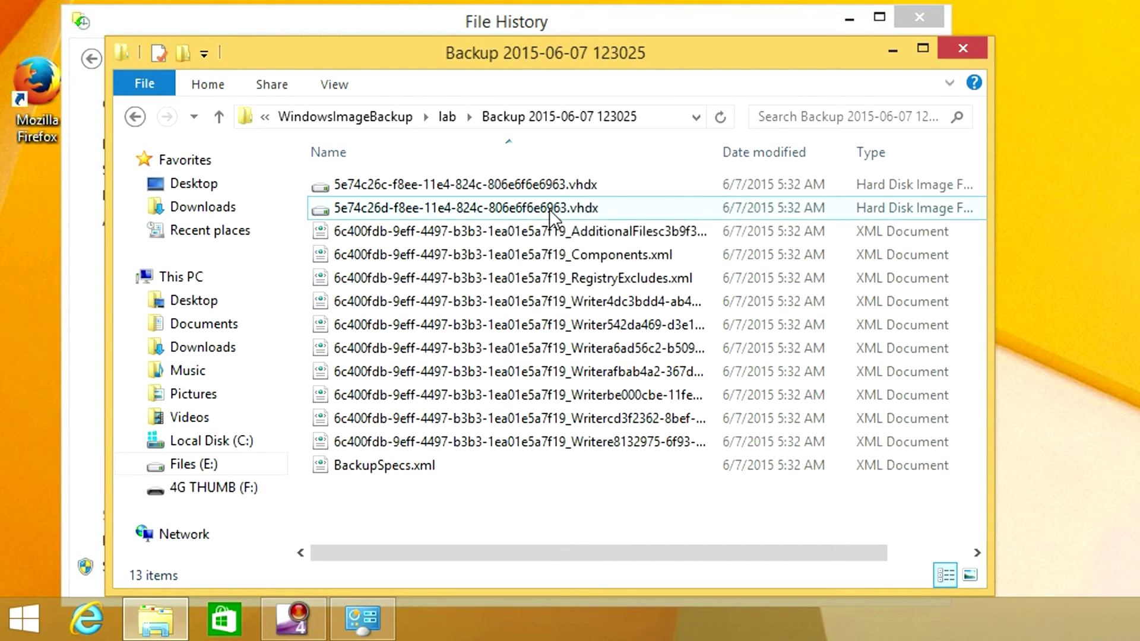
pyautogui.moveTo(549, 209)
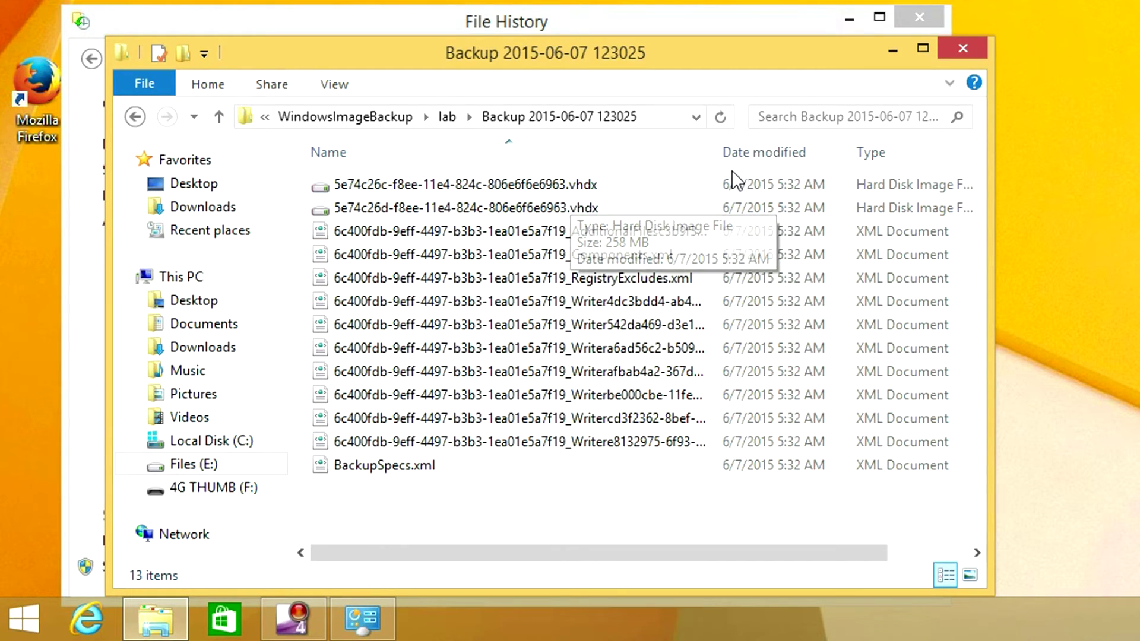
# - Close File Explorer to get back to the File History page, which is still off
pyautogui.click(948, 49)
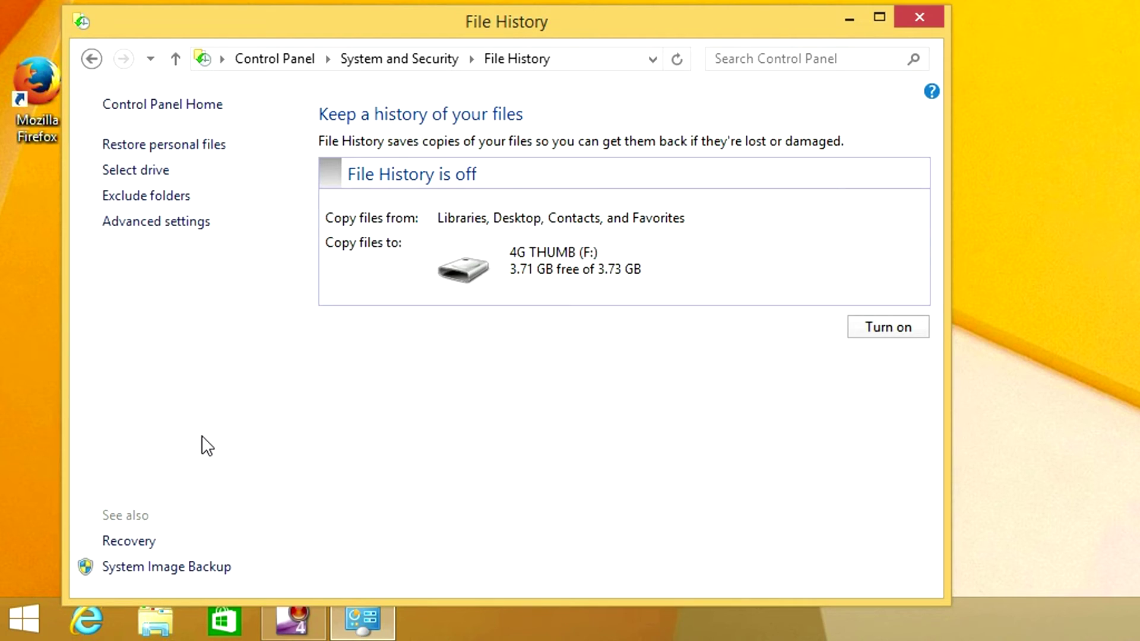
# - Create a recovery drive on the 4G THUMB (F:) USB drive from the Recovery page, erasing it
pyautogui.click(129, 541)
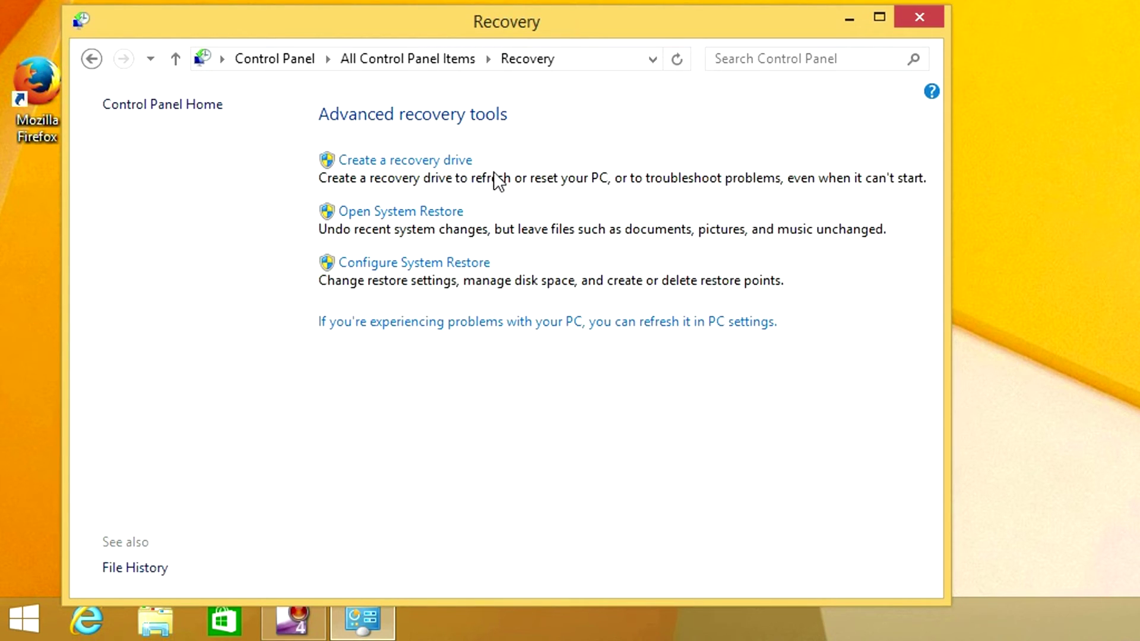
pyautogui.click(428, 163)
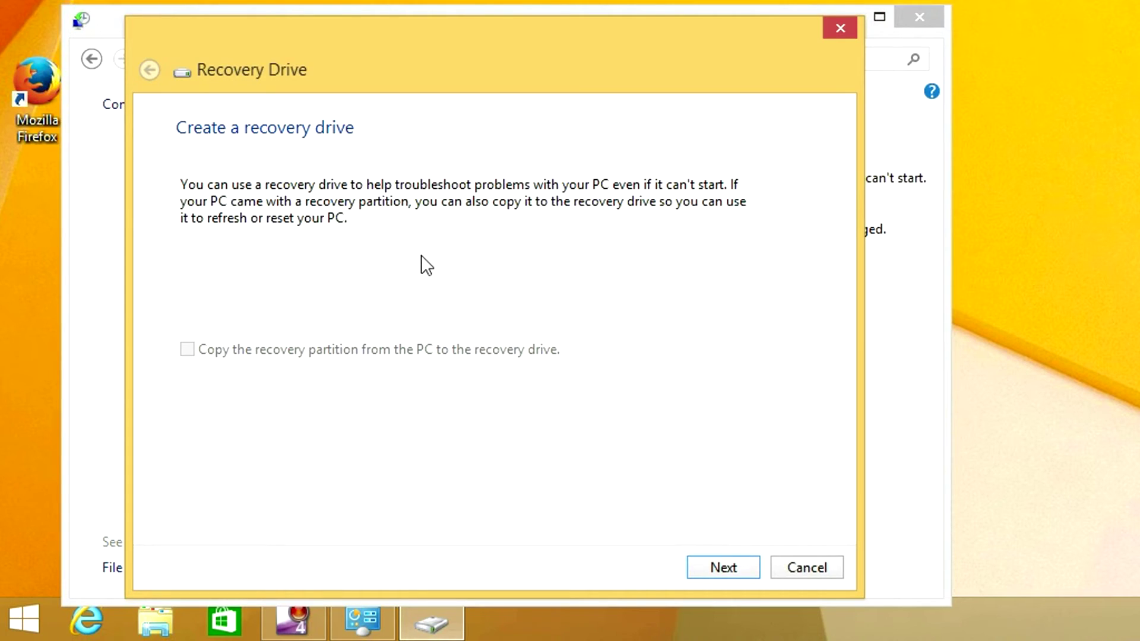
pyautogui.click(738, 568)
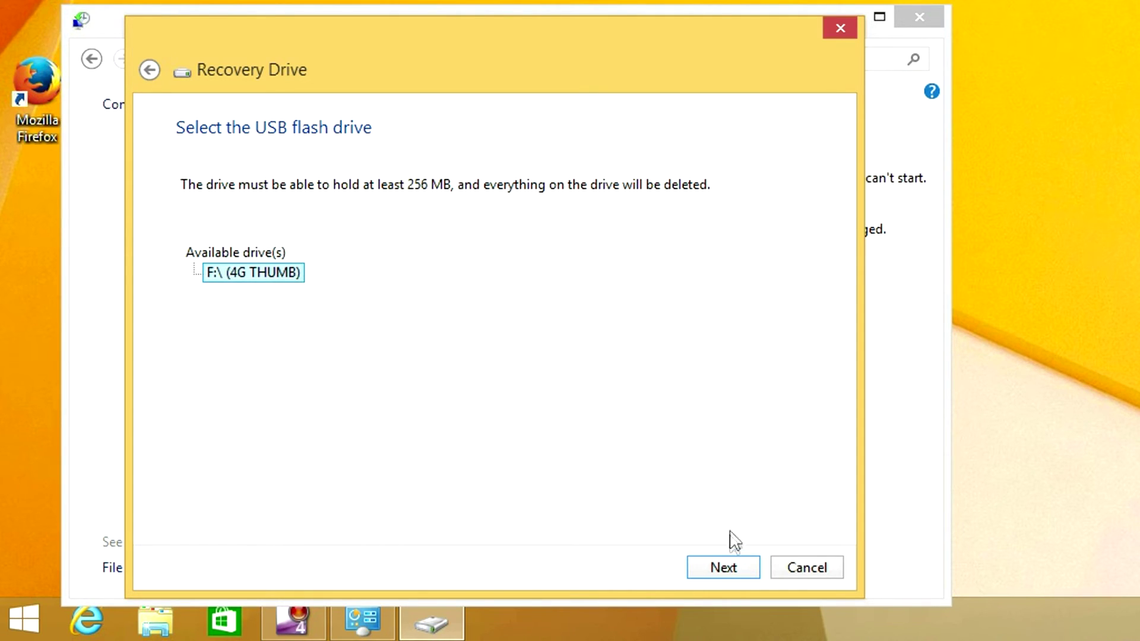
pyautogui.click(729, 566)
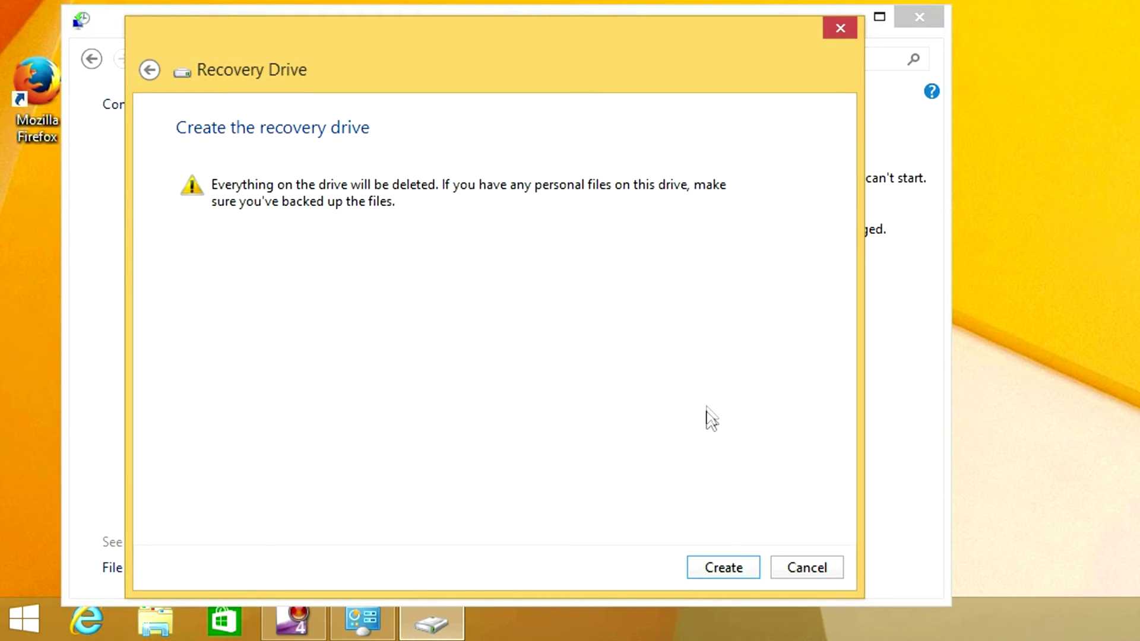
pyautogui.click(740, 568)
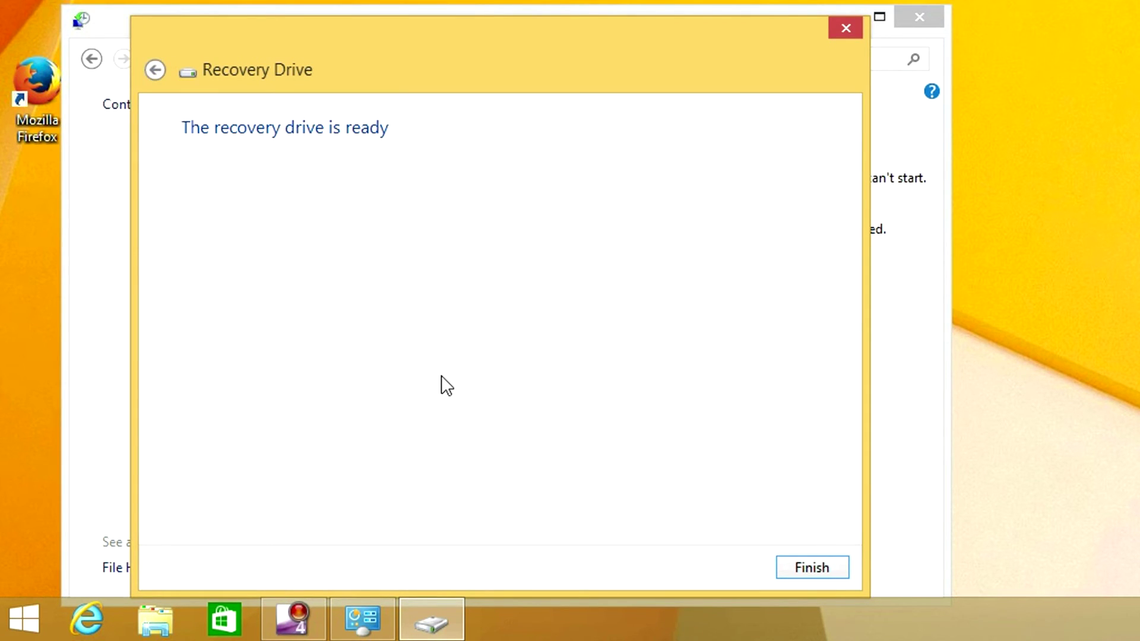
pyautogui.click(803, 568)
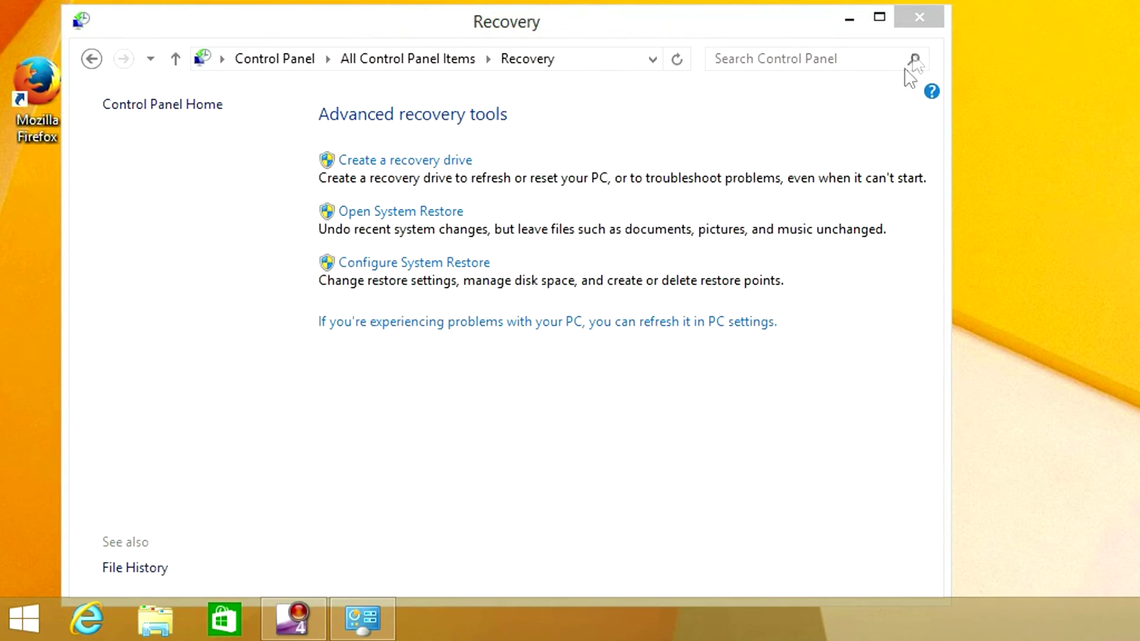
# - Close the Recovery Control Panel window
pyautogui.click(917, 24)
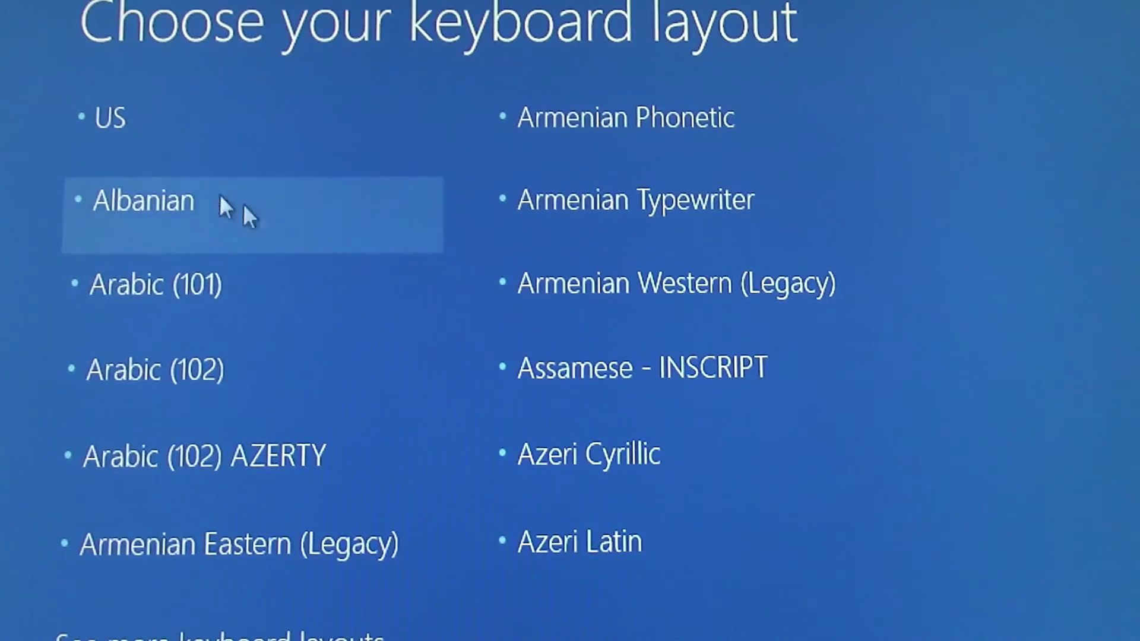
# - Choose the US keyboard layout and launch System Image Recovery under Troubleshoot > Advanced options
pyautogui.click(138, 131)
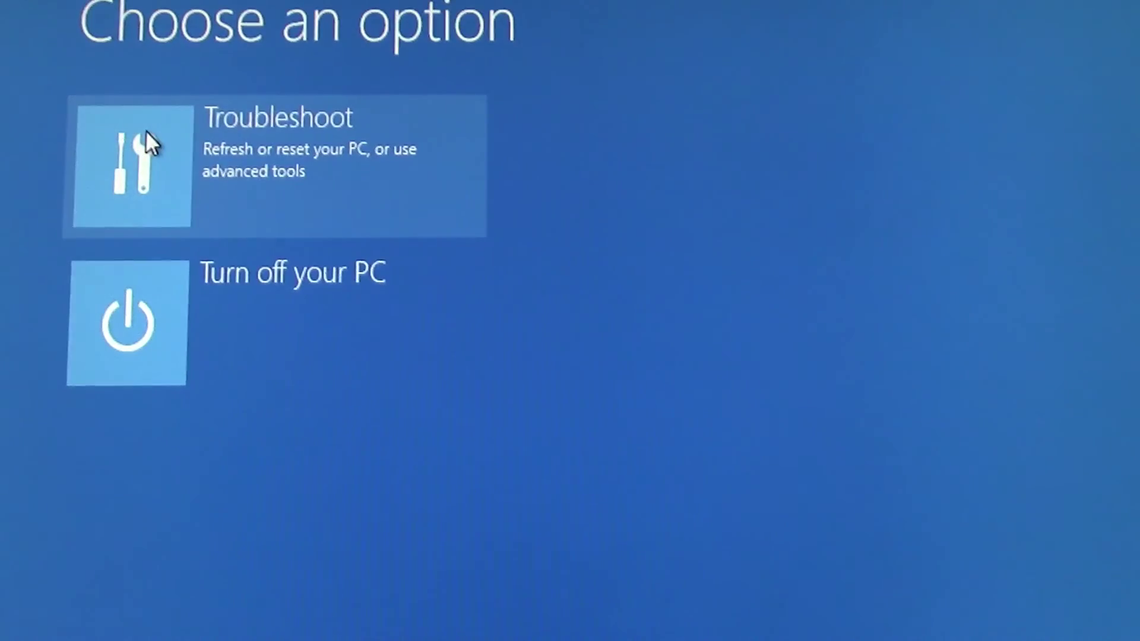
pyautogui.click(136, 159)
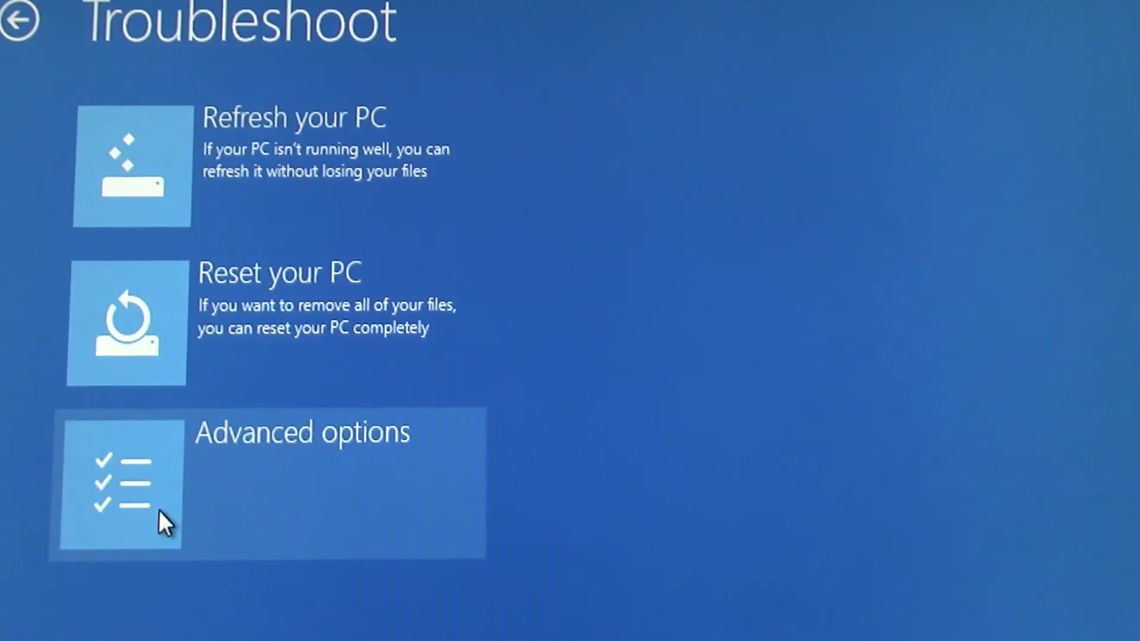
pyautogui.click(158, 511)
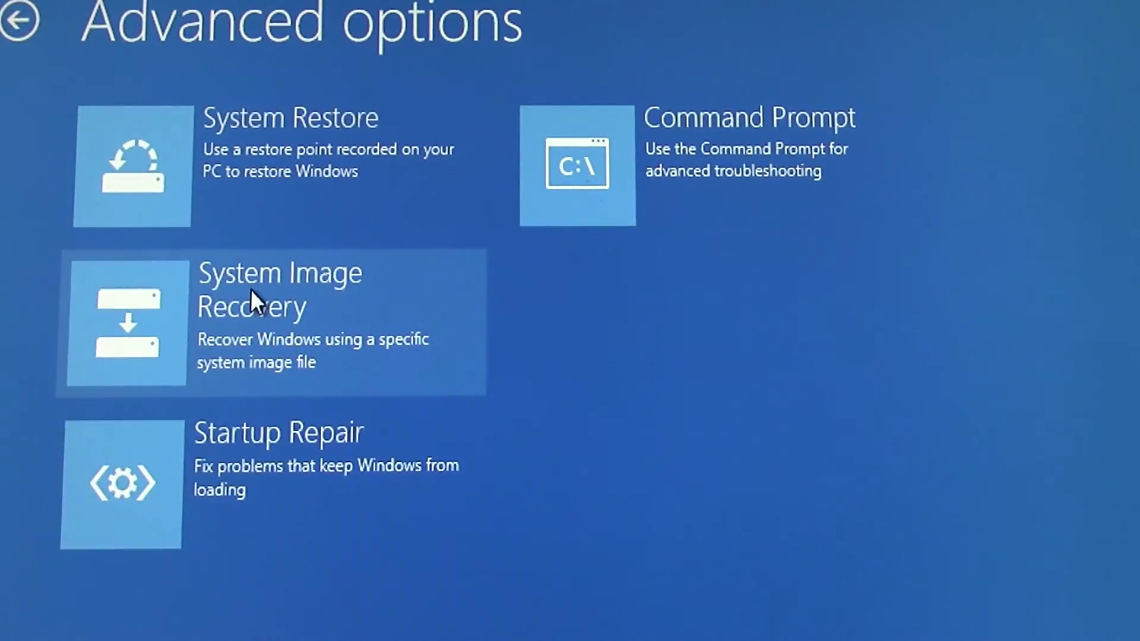
pyautogui.click(185, 297)
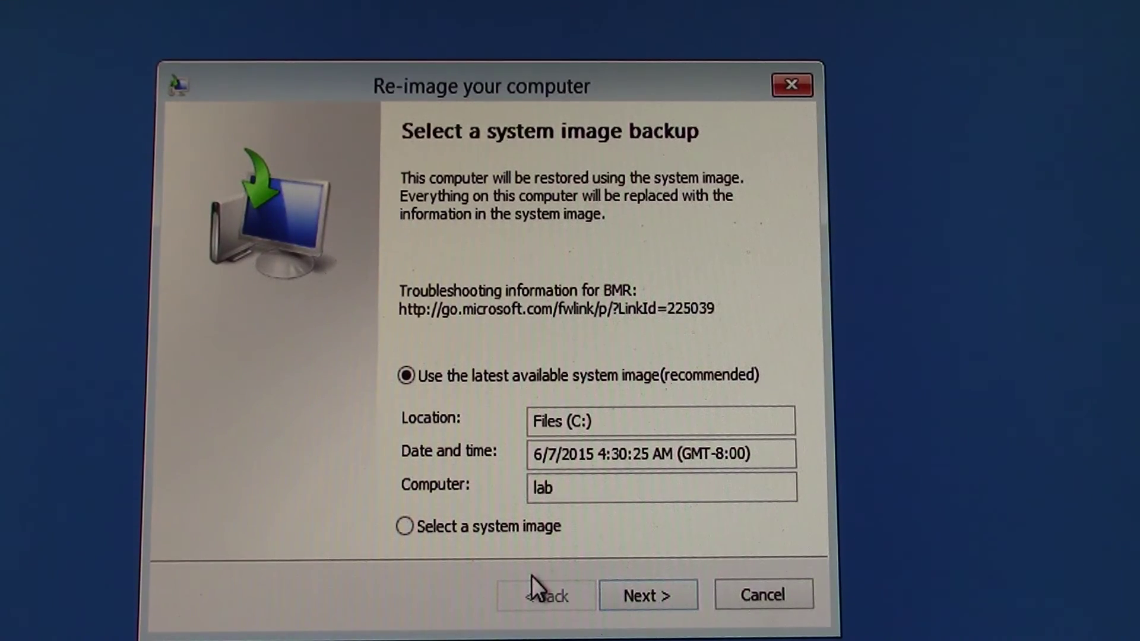
# - Select the latest available system image for the restore
pyautogui.click(410, 530)
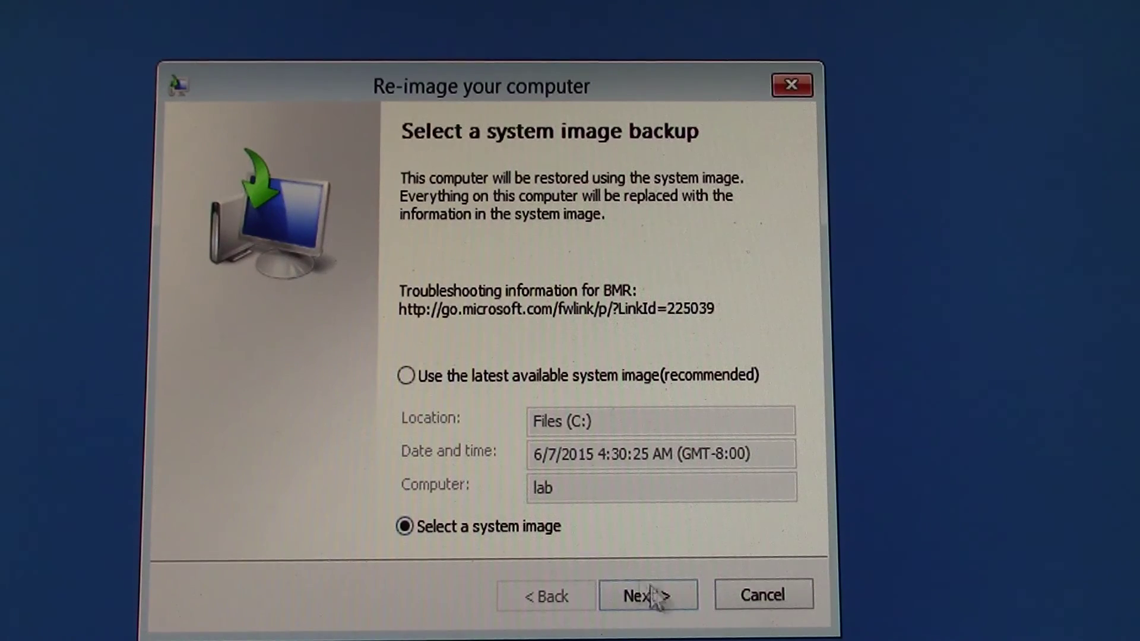
pyautogui.click(653, 595)
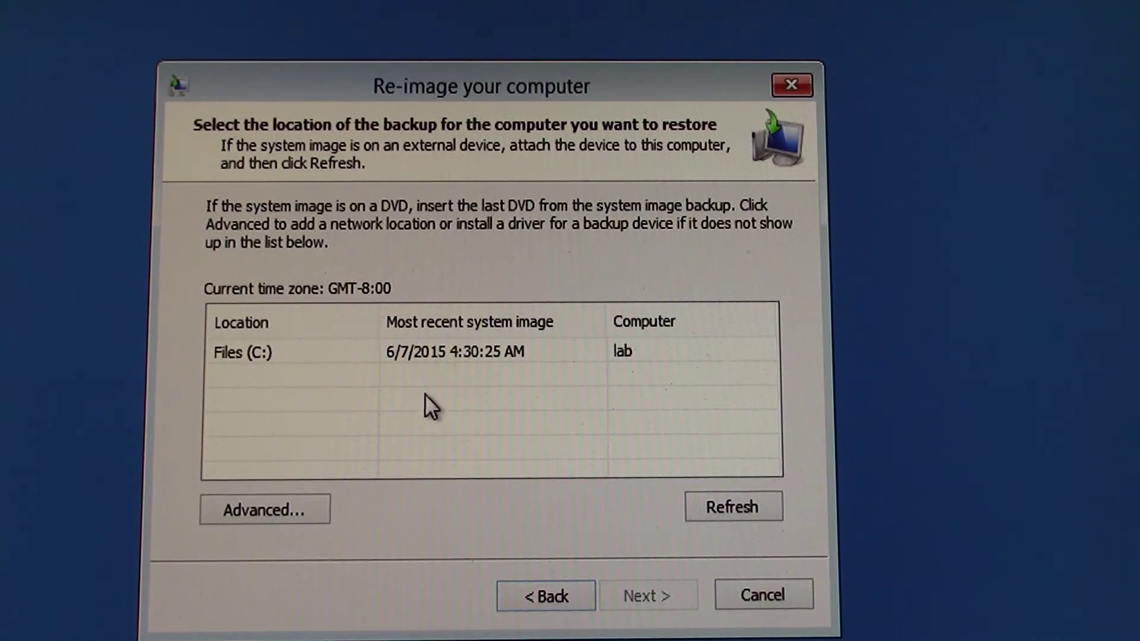
pyautogui.click(585, 596)
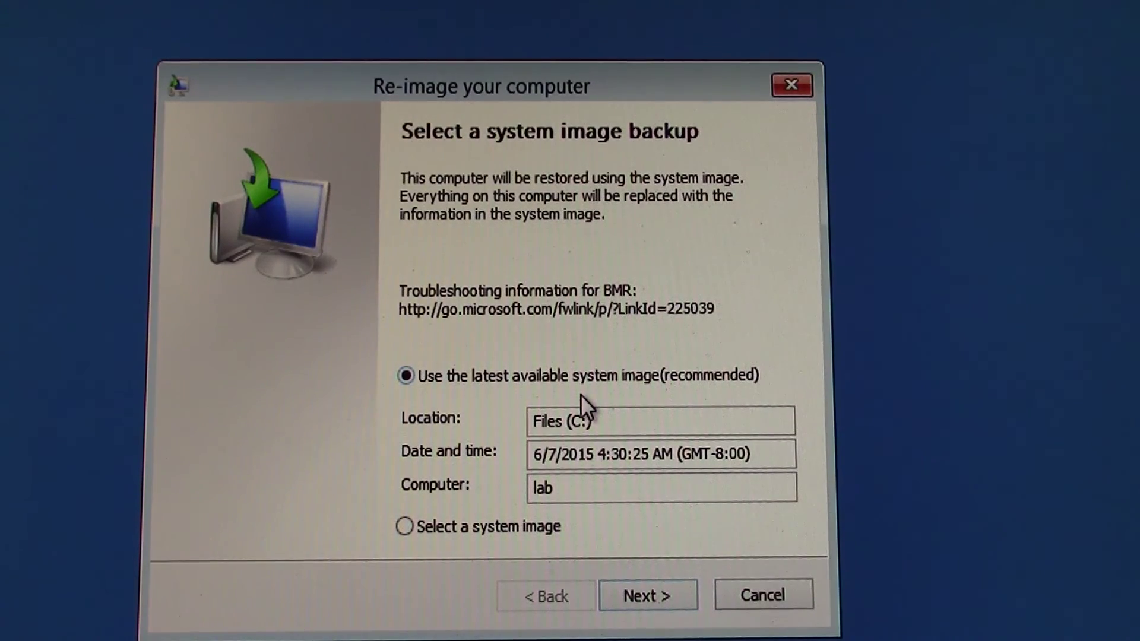
pyautogui.click(680, 604)
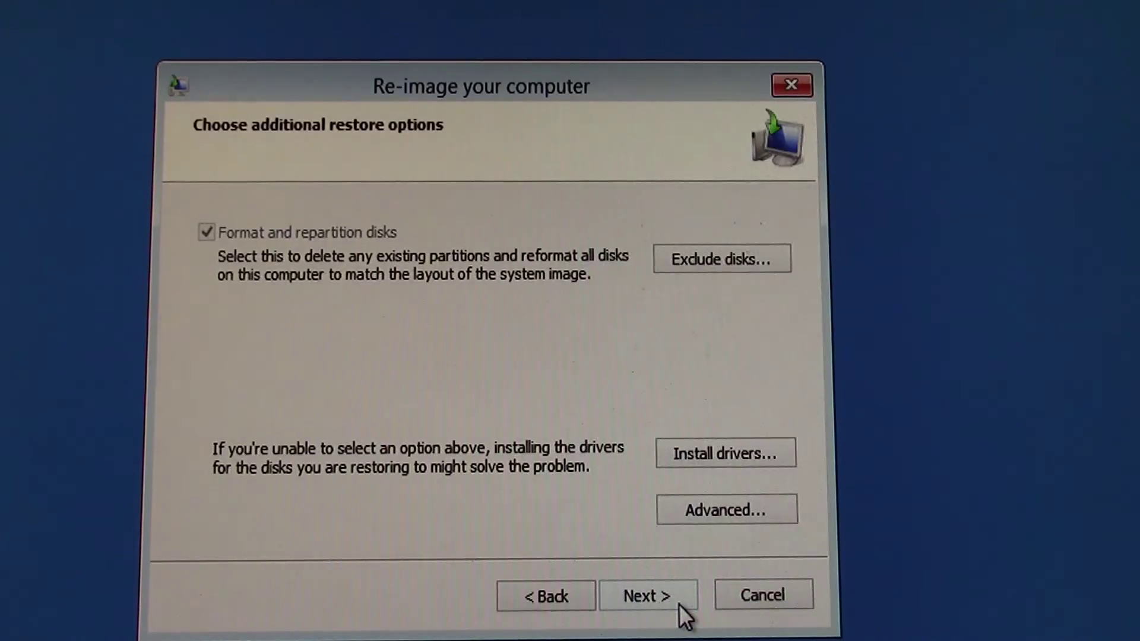
# - Exclude HP v125w (Disk 2) from formatting and repartitioning
pyautogui.click(697, 261)
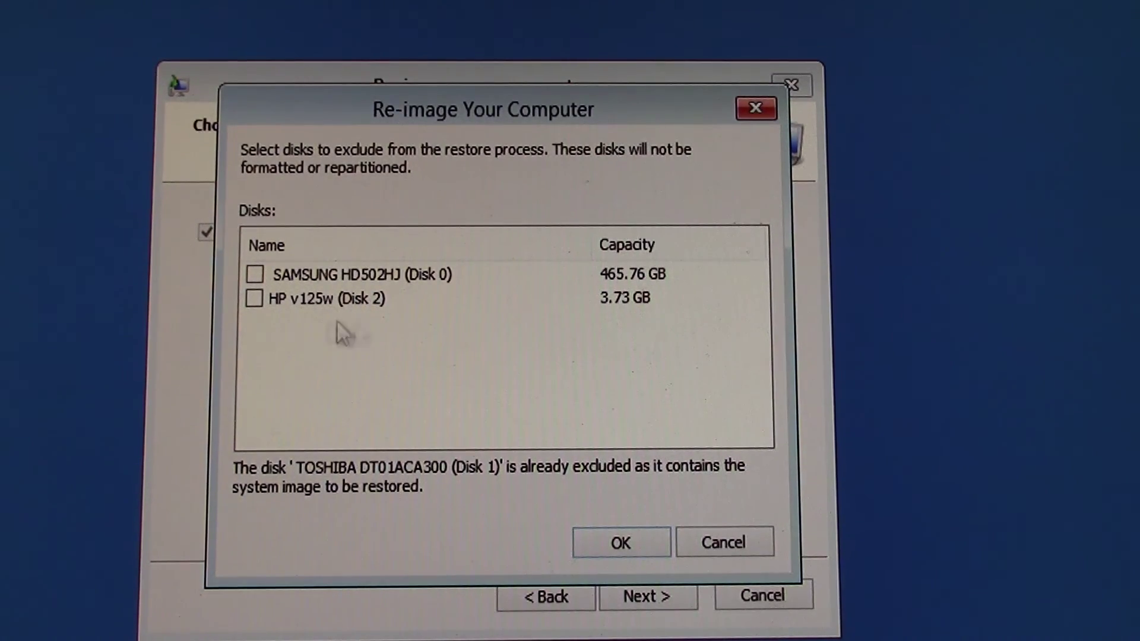
pyautogui.click(254, 300)
pyautogui.click(633, 543)
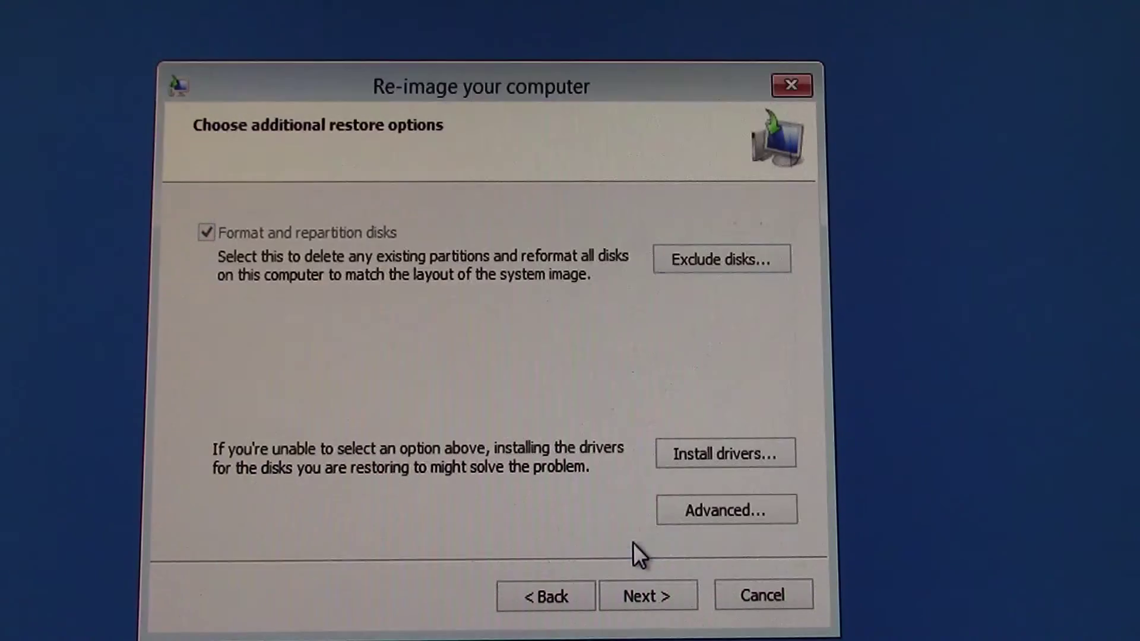
pyautogui.click(659, 599)
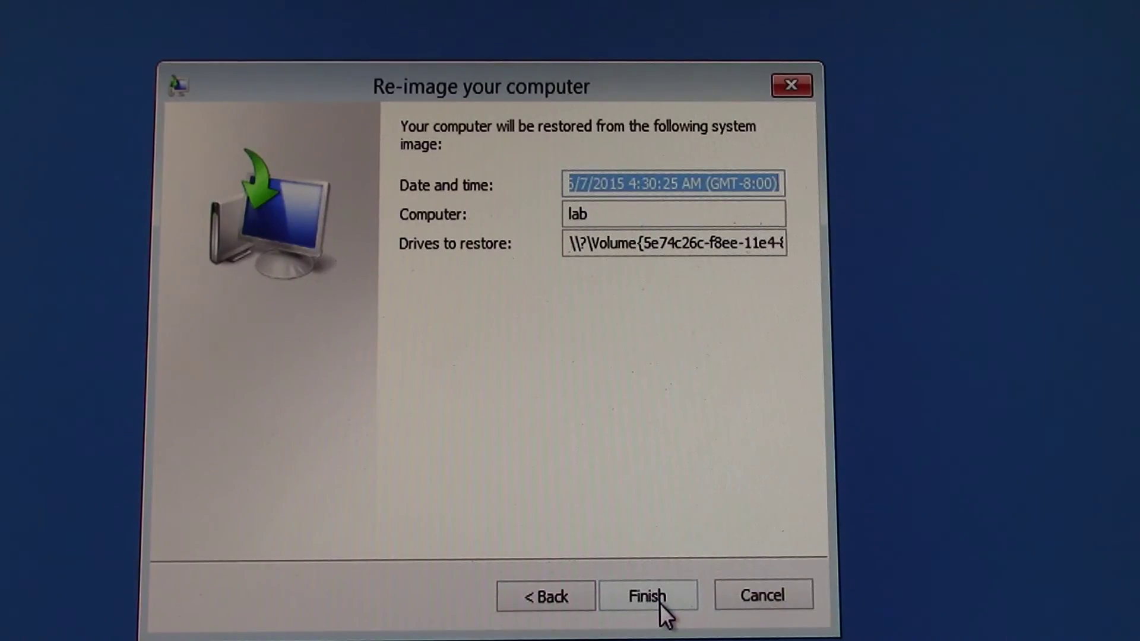
# - Confirm the re-image and the disk-format warning, then restart once the restore completes
pyautogui.click(659, 604)
pyautogui.moveTo(656, 398); pyautogui.dragTo(572, 192)
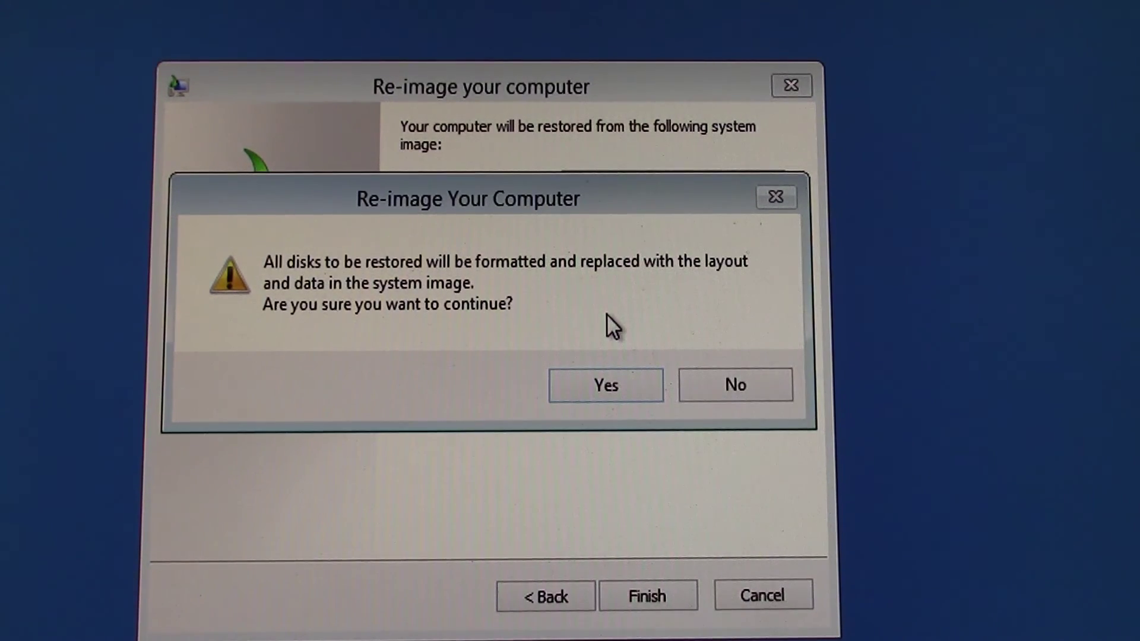
pyautogui.click(605, 389)
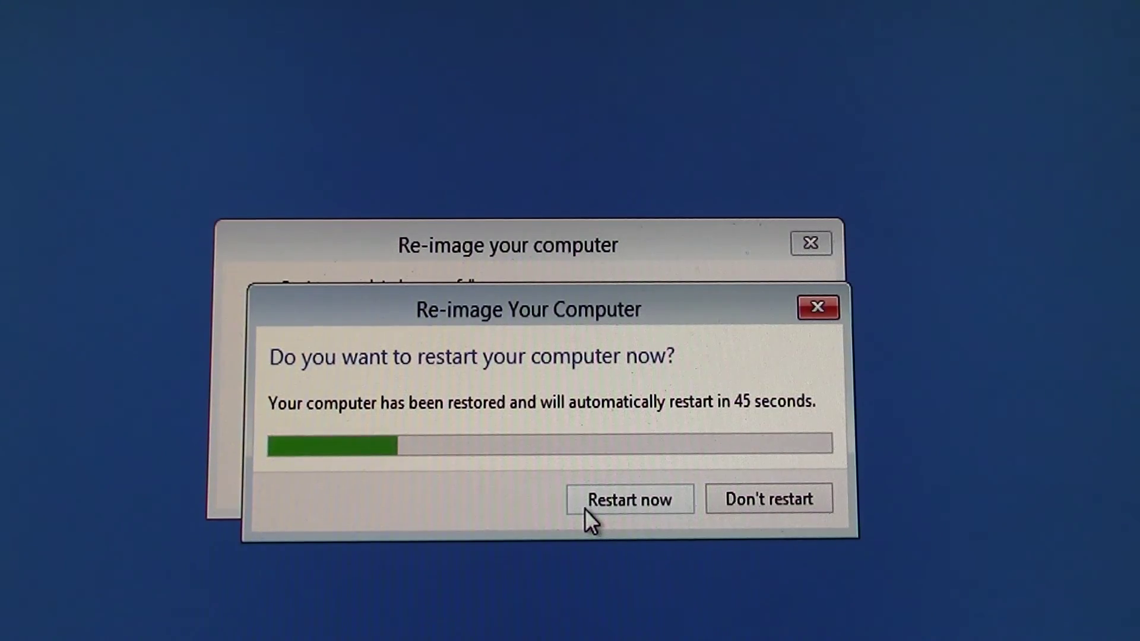
pyautogui.click(636, 501)
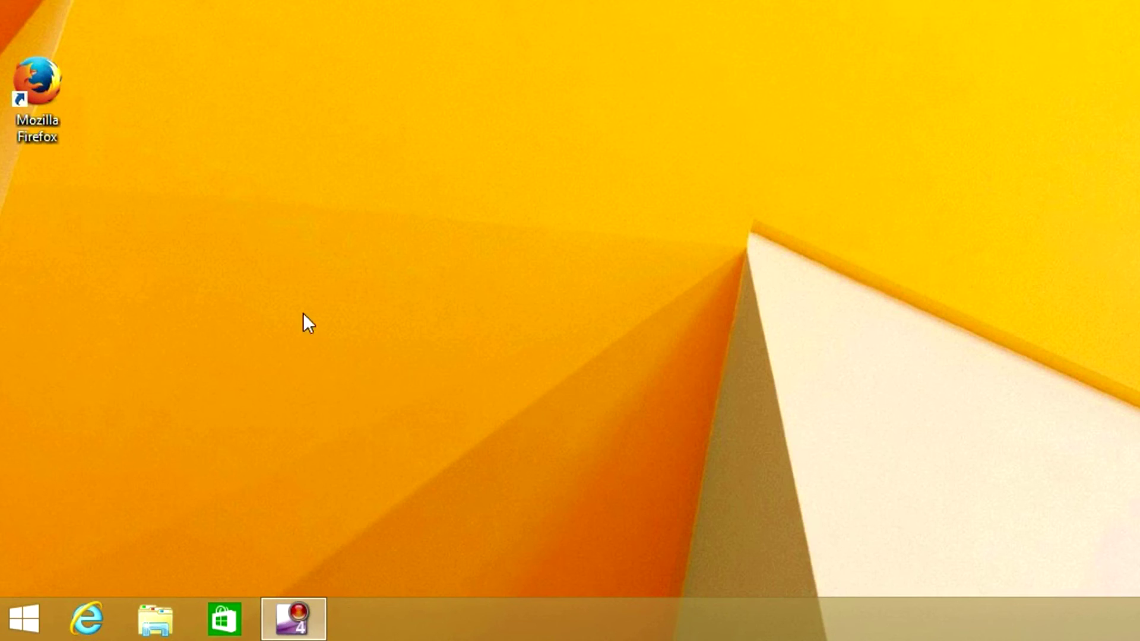
# - Open Disk Management from the Win+X menu to view C: at 149.92 GB and 315.50 GB unallocated
pyautogui.rightClick(12, 611)
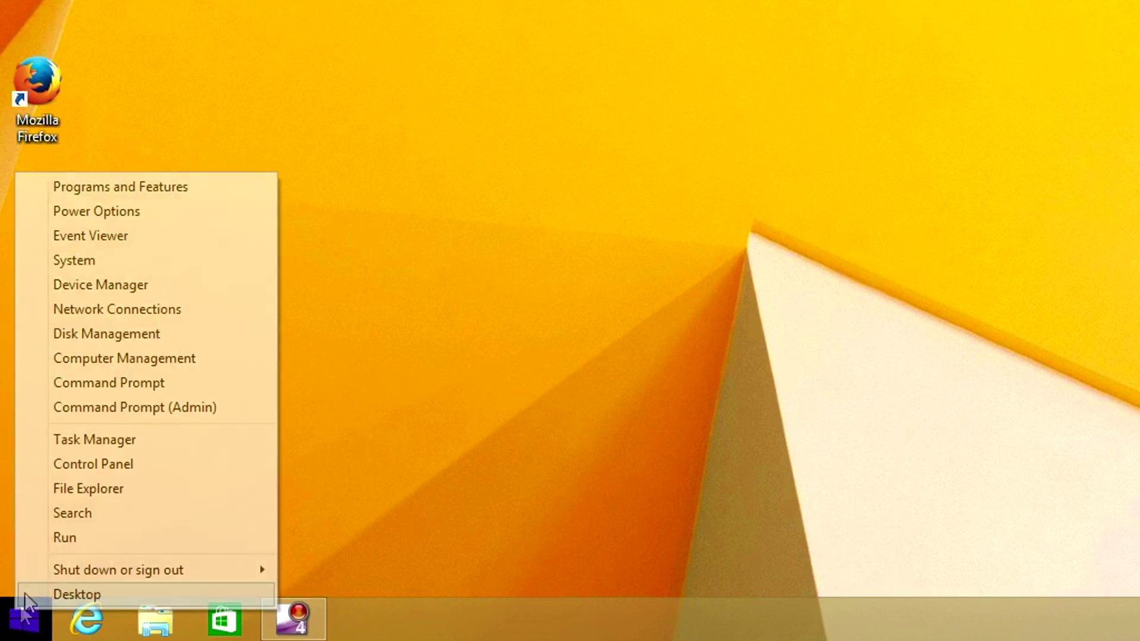
pyautogui.click(98, 334)
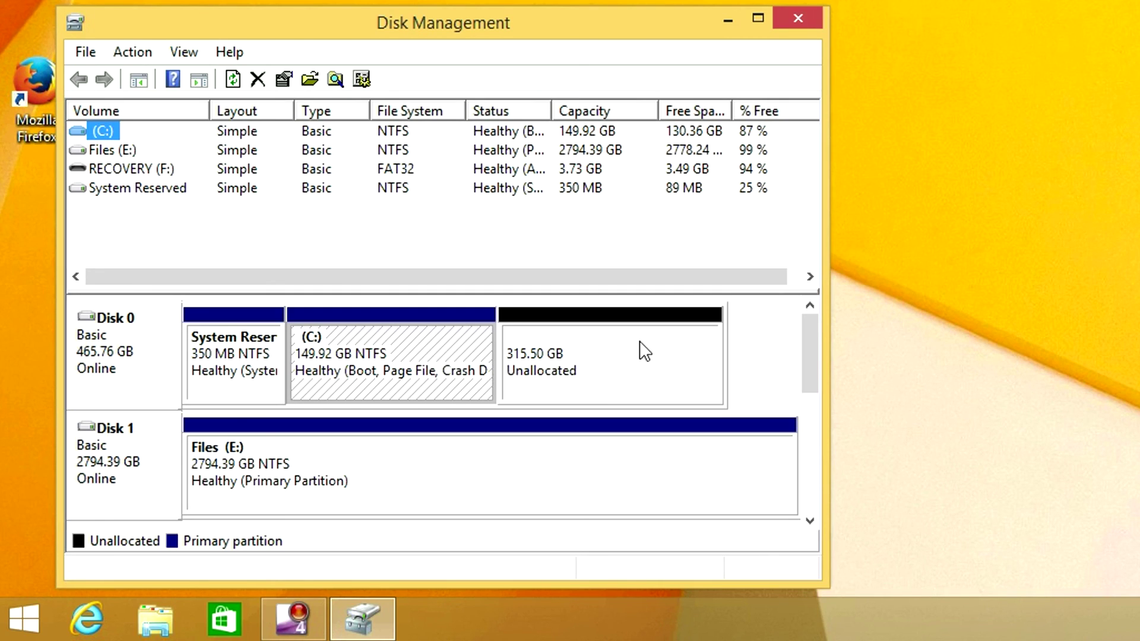
# - Extend C: by the full 323071 MB of unallocated space, bringing it to 465.42 GB
pyautogui.rightClick(431, 361)
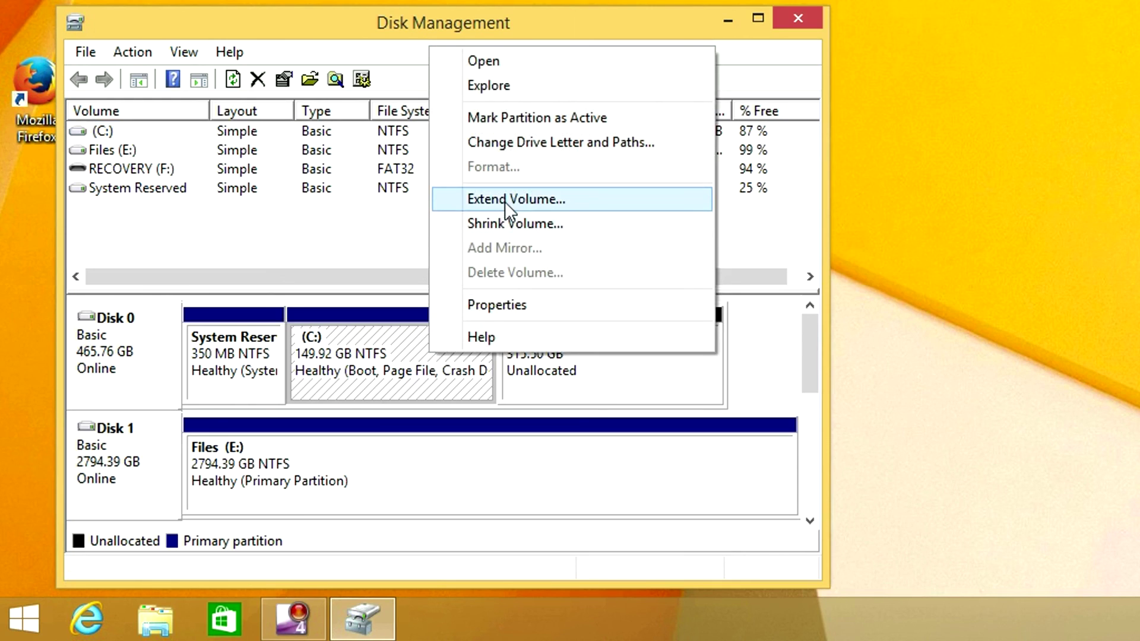
pyautogui.click(506, 199)
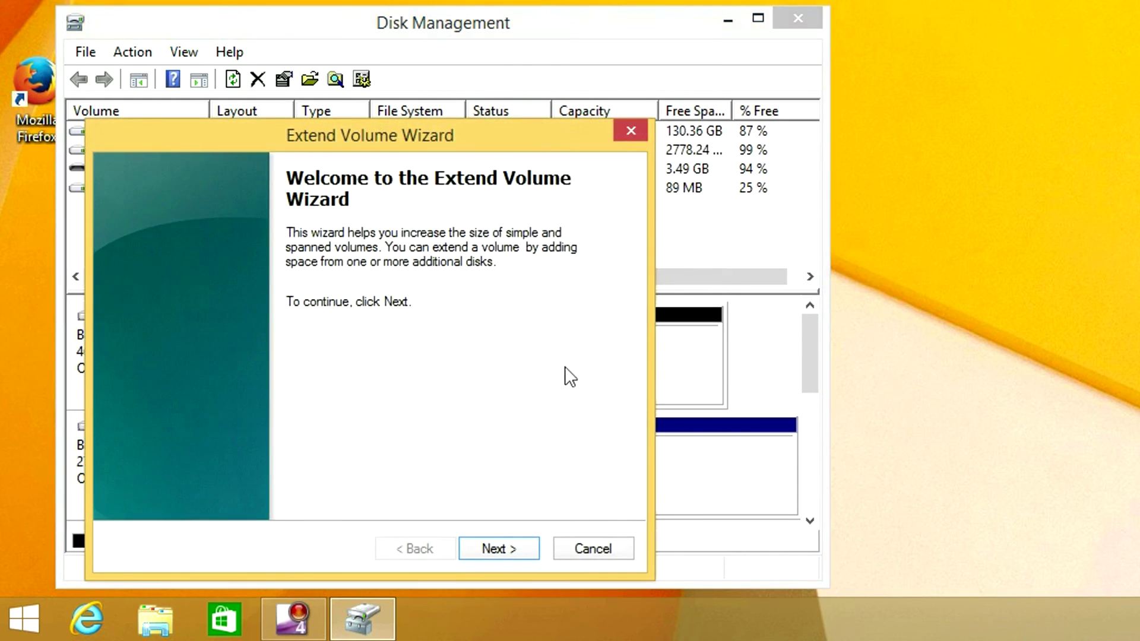
pyautogui.click(504, 551)
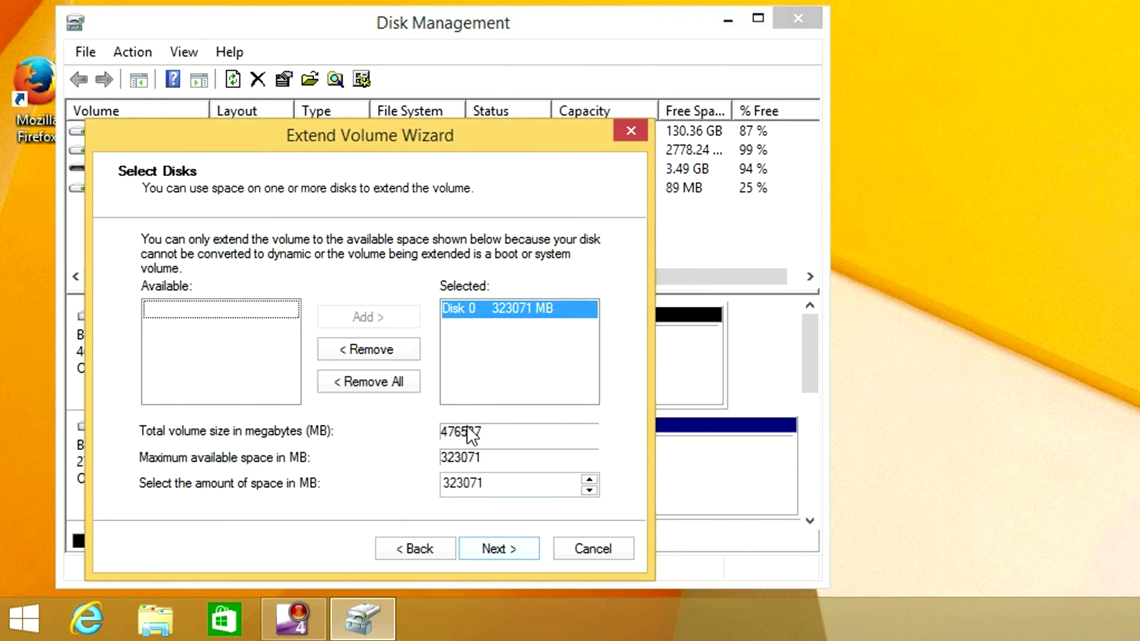
pyautogui.click(505, 551)
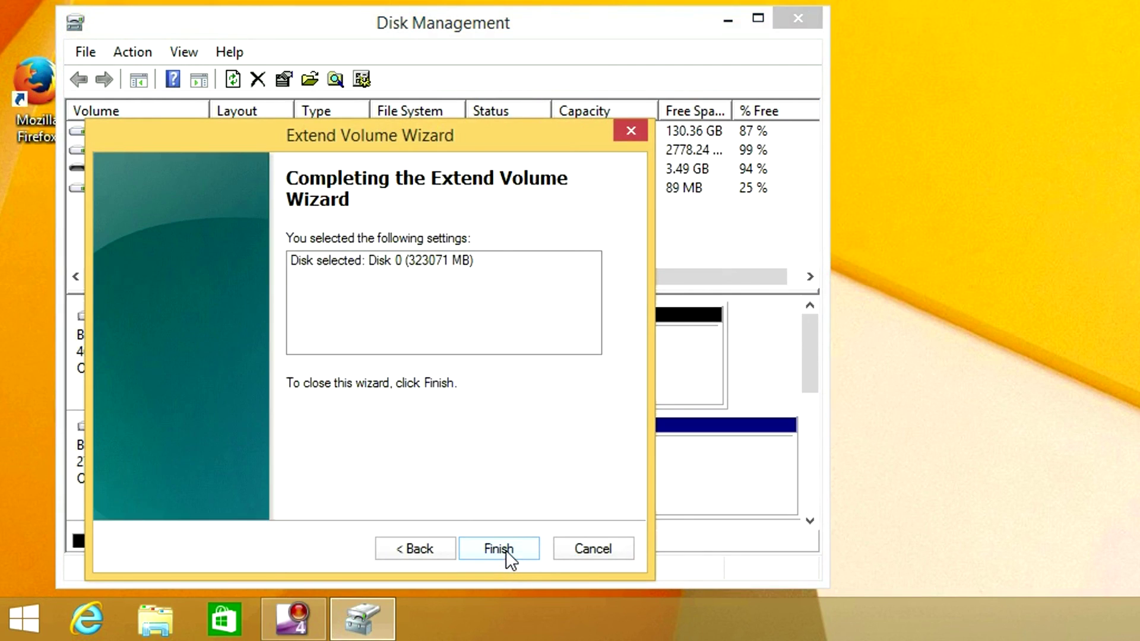
pyautogui.click(501, 548)
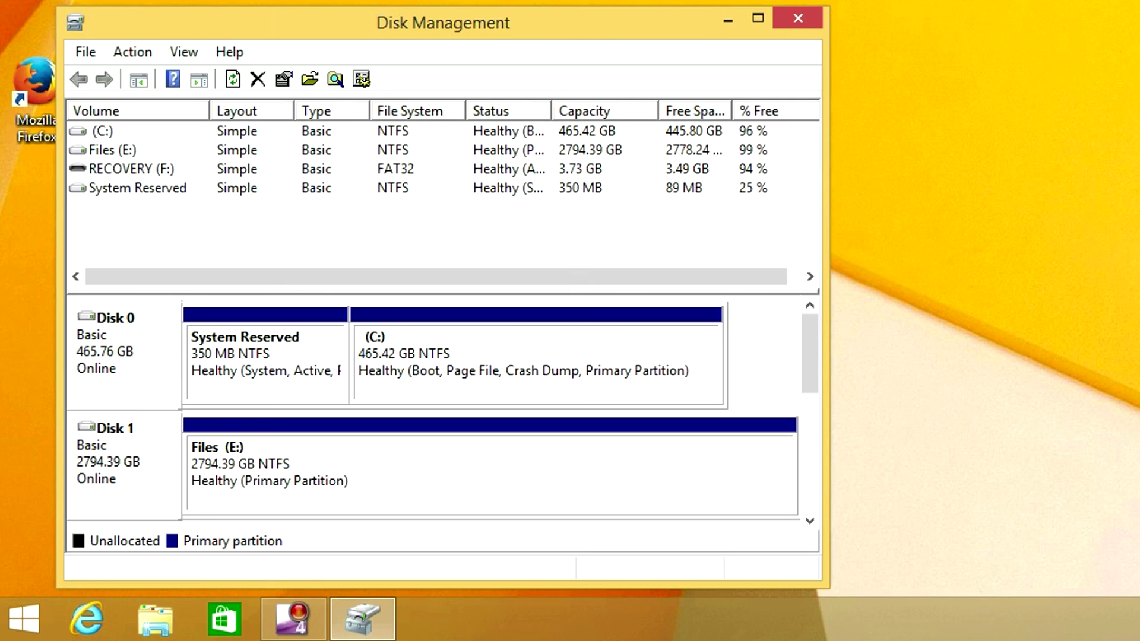
# - Check that Local Disk (C:) shows 465 GB with its folders intact, then close Explorer and Disk Management
pyautogui.click(156, 621)
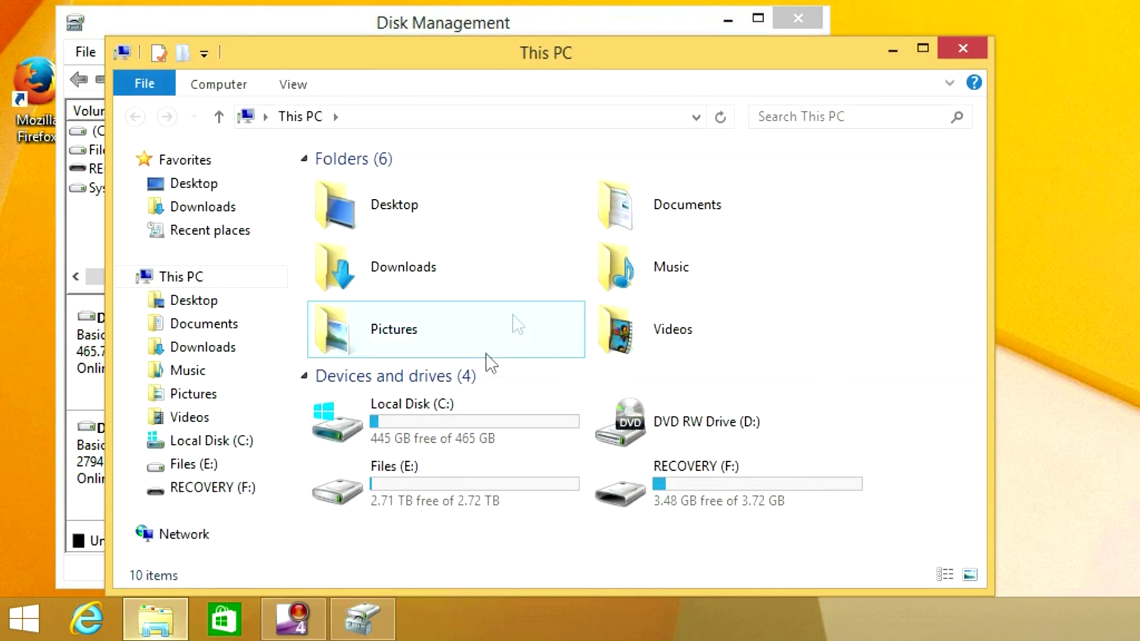
pyautogui.doubleClick(405, 428)
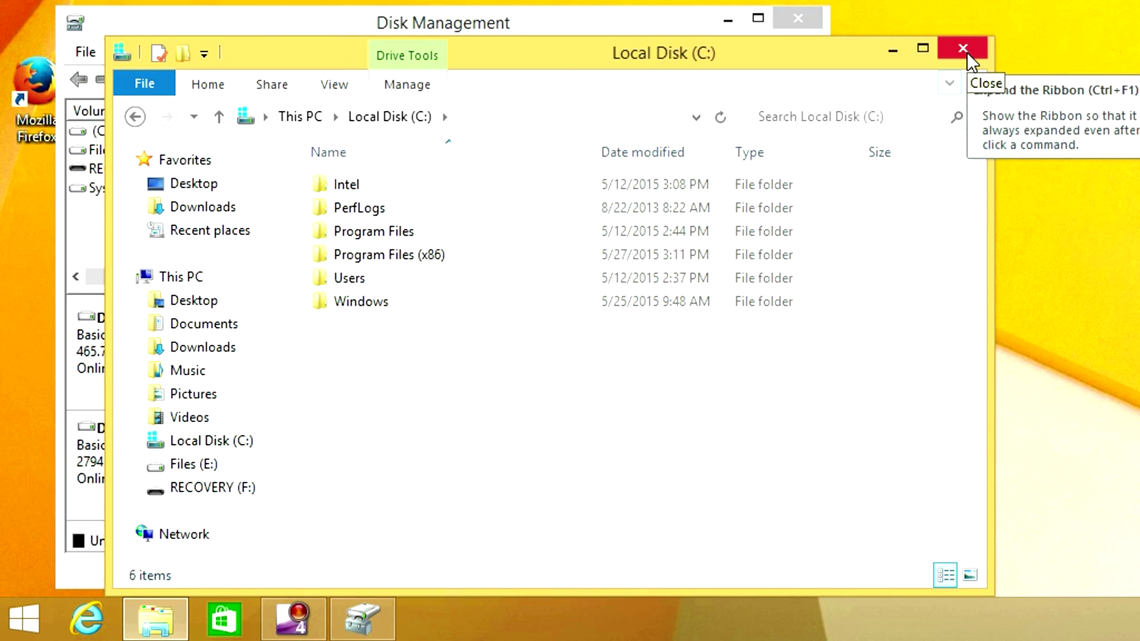
pyautogui.click(966, 52)
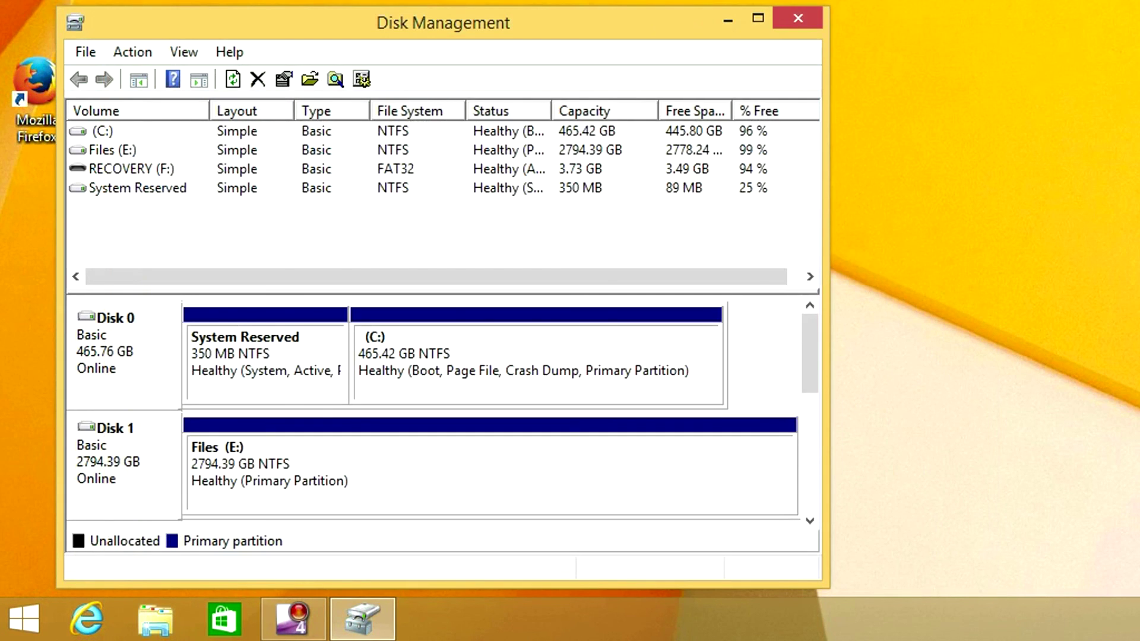
pyautogui.click(797, 18)
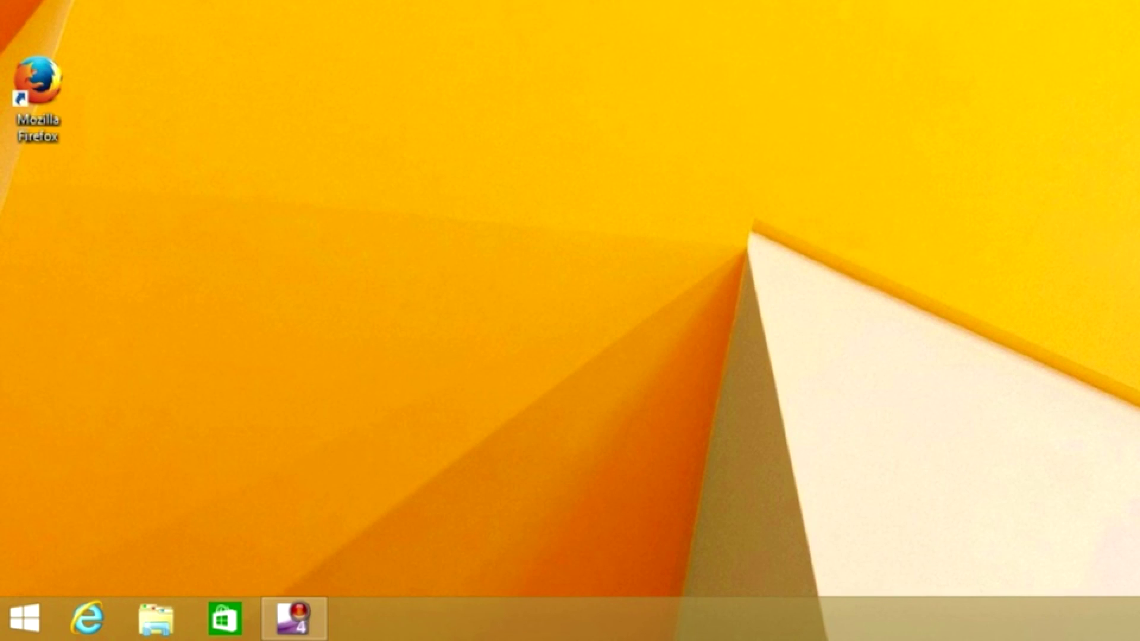